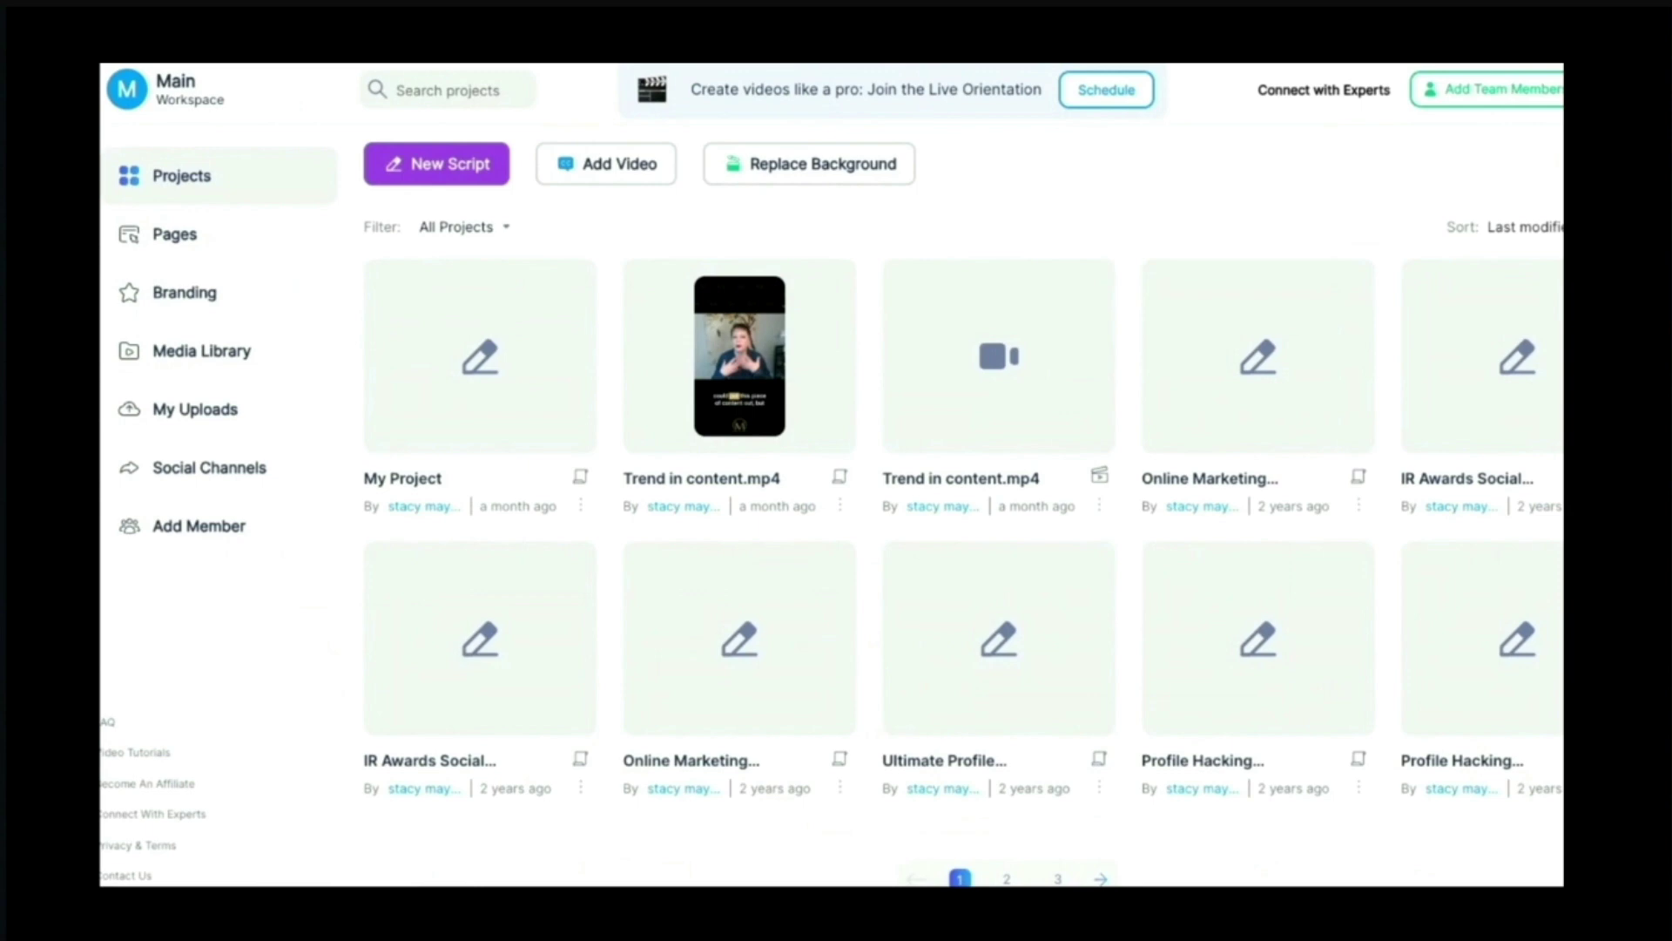
- Create a blank new script and open the AI Writer brief, defaulting to Medium length and Professional tone
click(421, 162)
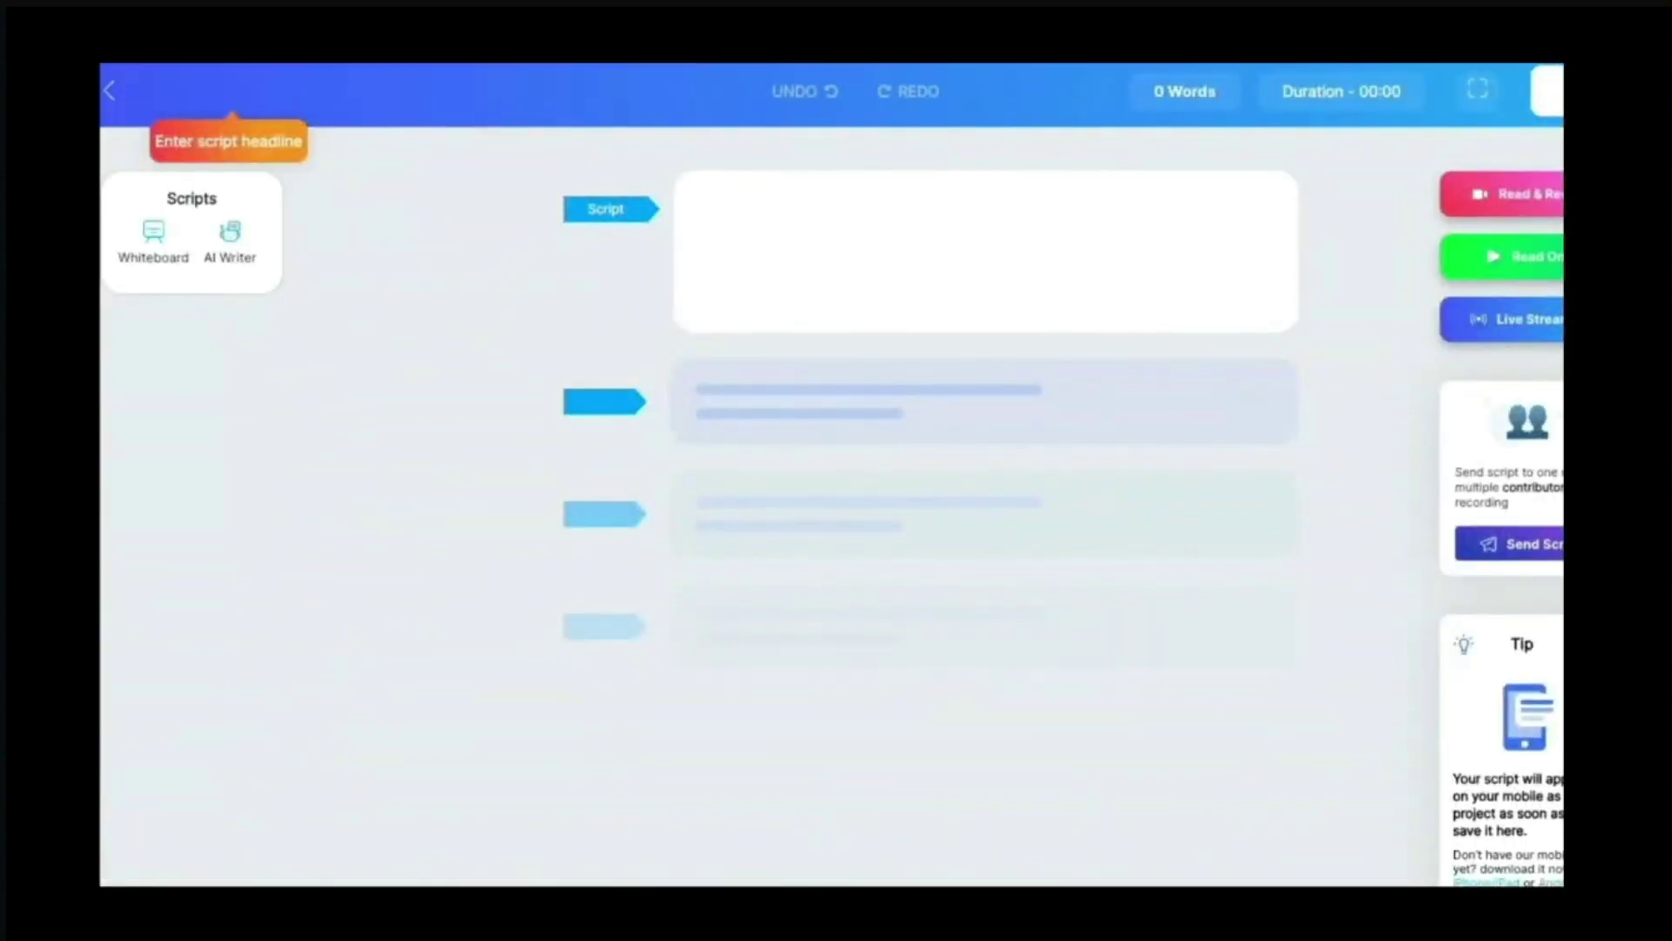
click(717, 218)
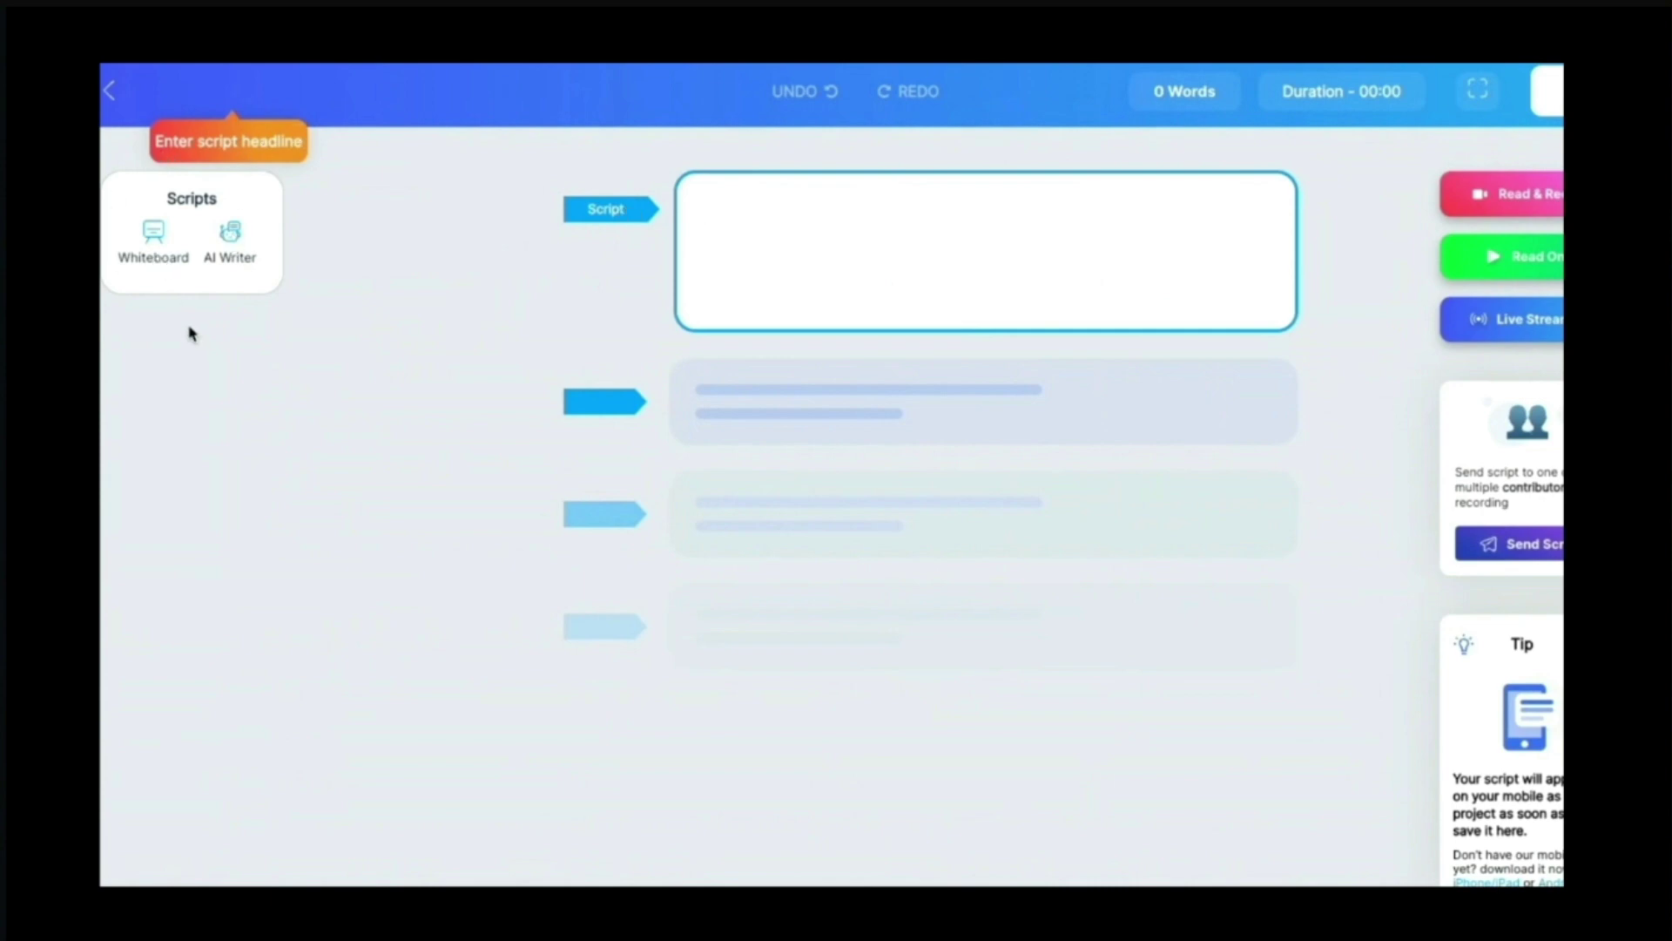
click(232, 245)
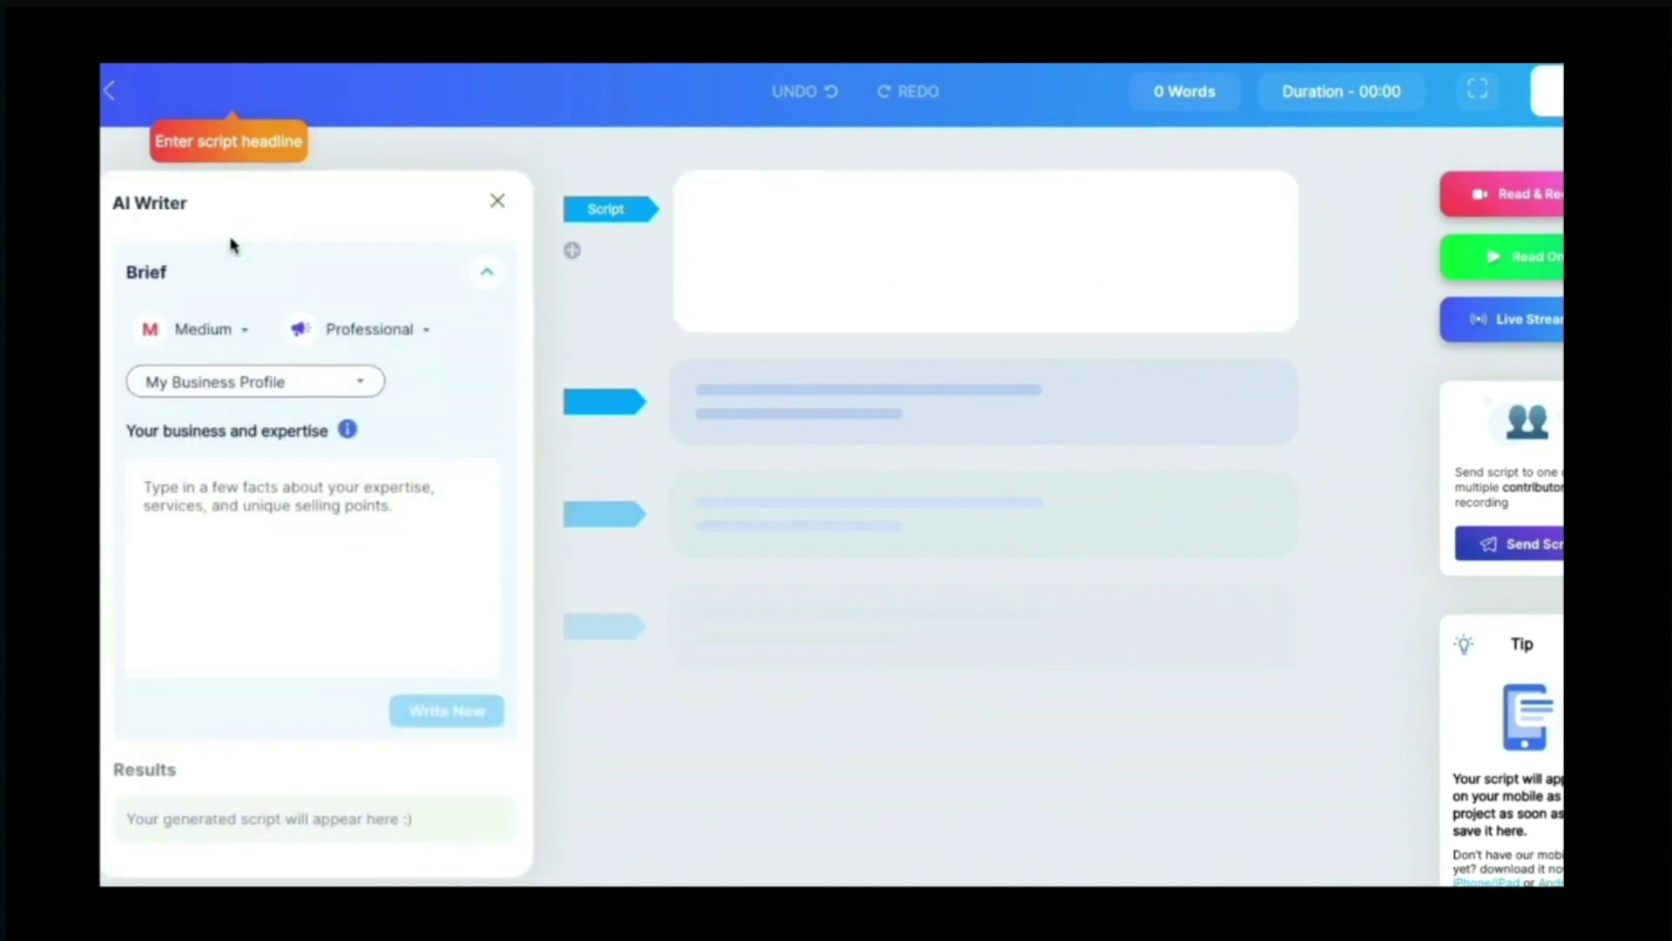
- Set the AI Writer brief to Long length, Witty tone and the Expert Tips script type
click(178, 332)
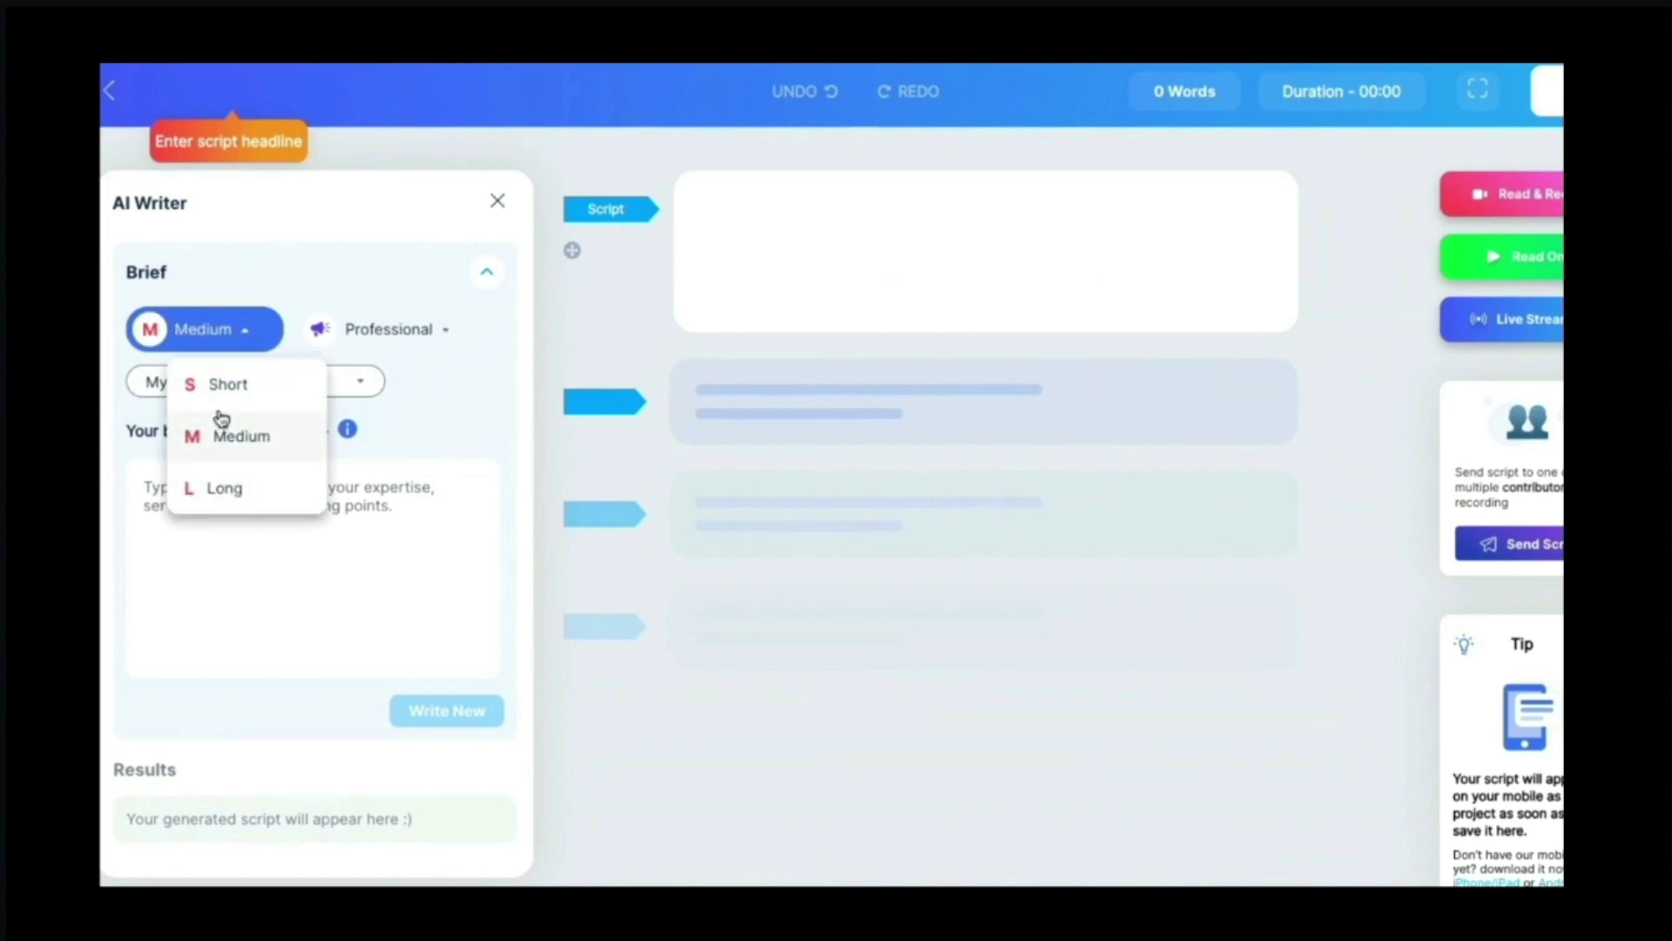
click(225, 489)
click(335, 339)
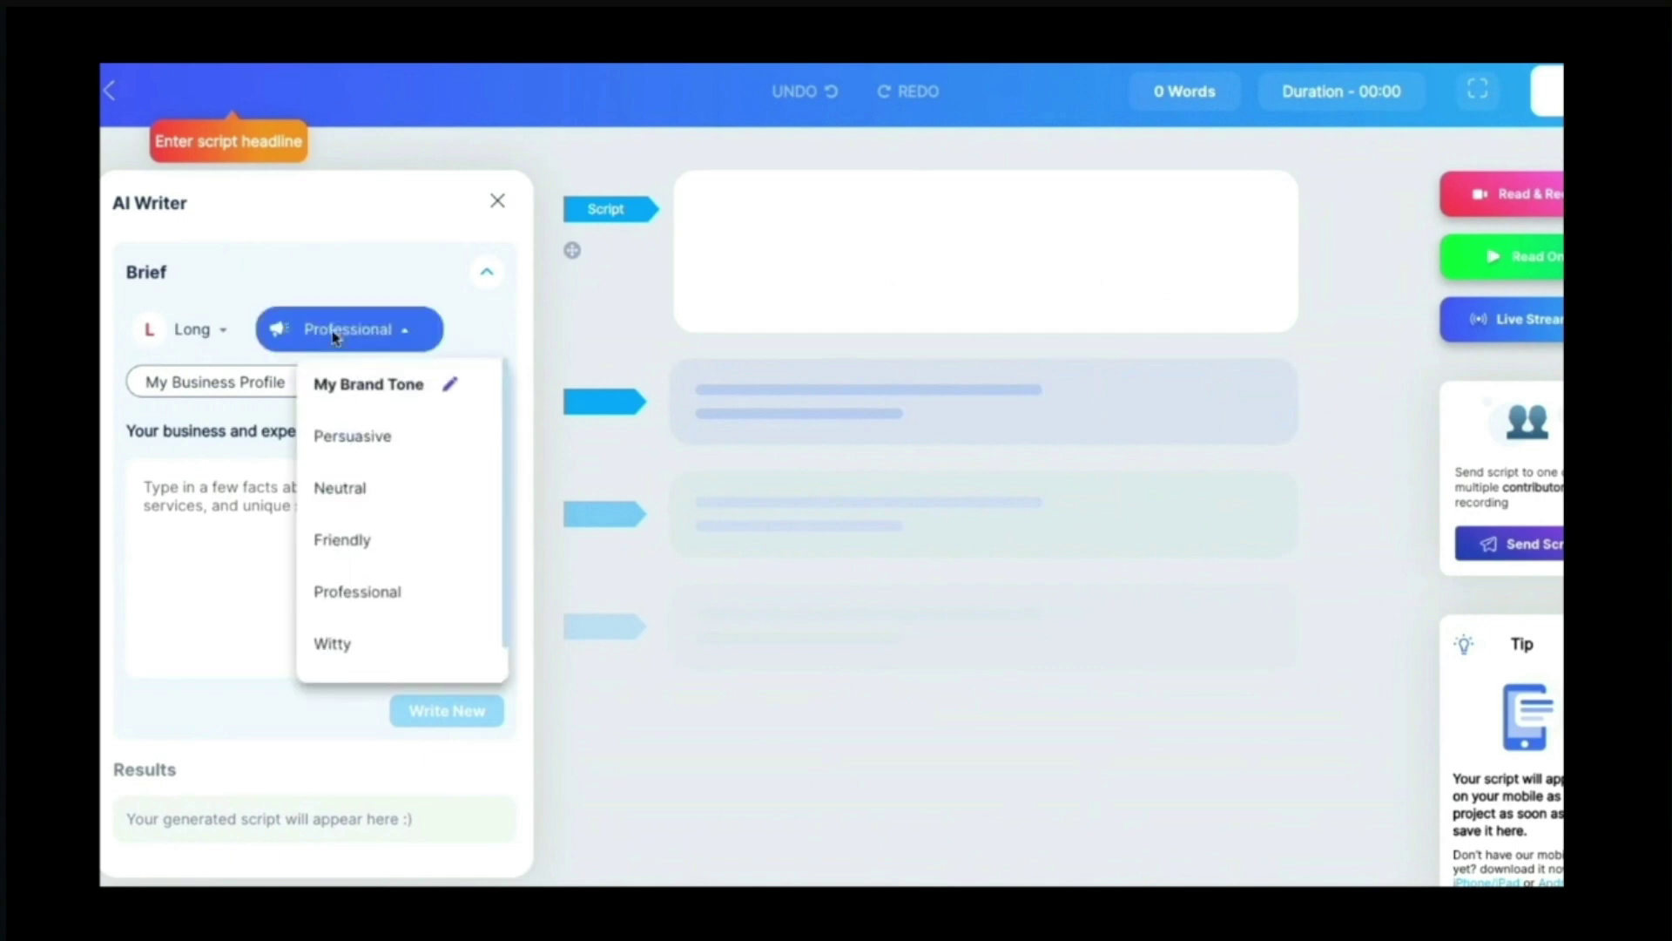
scroll(362, 493, down, 1)
scroll(362, 493, up, 1)
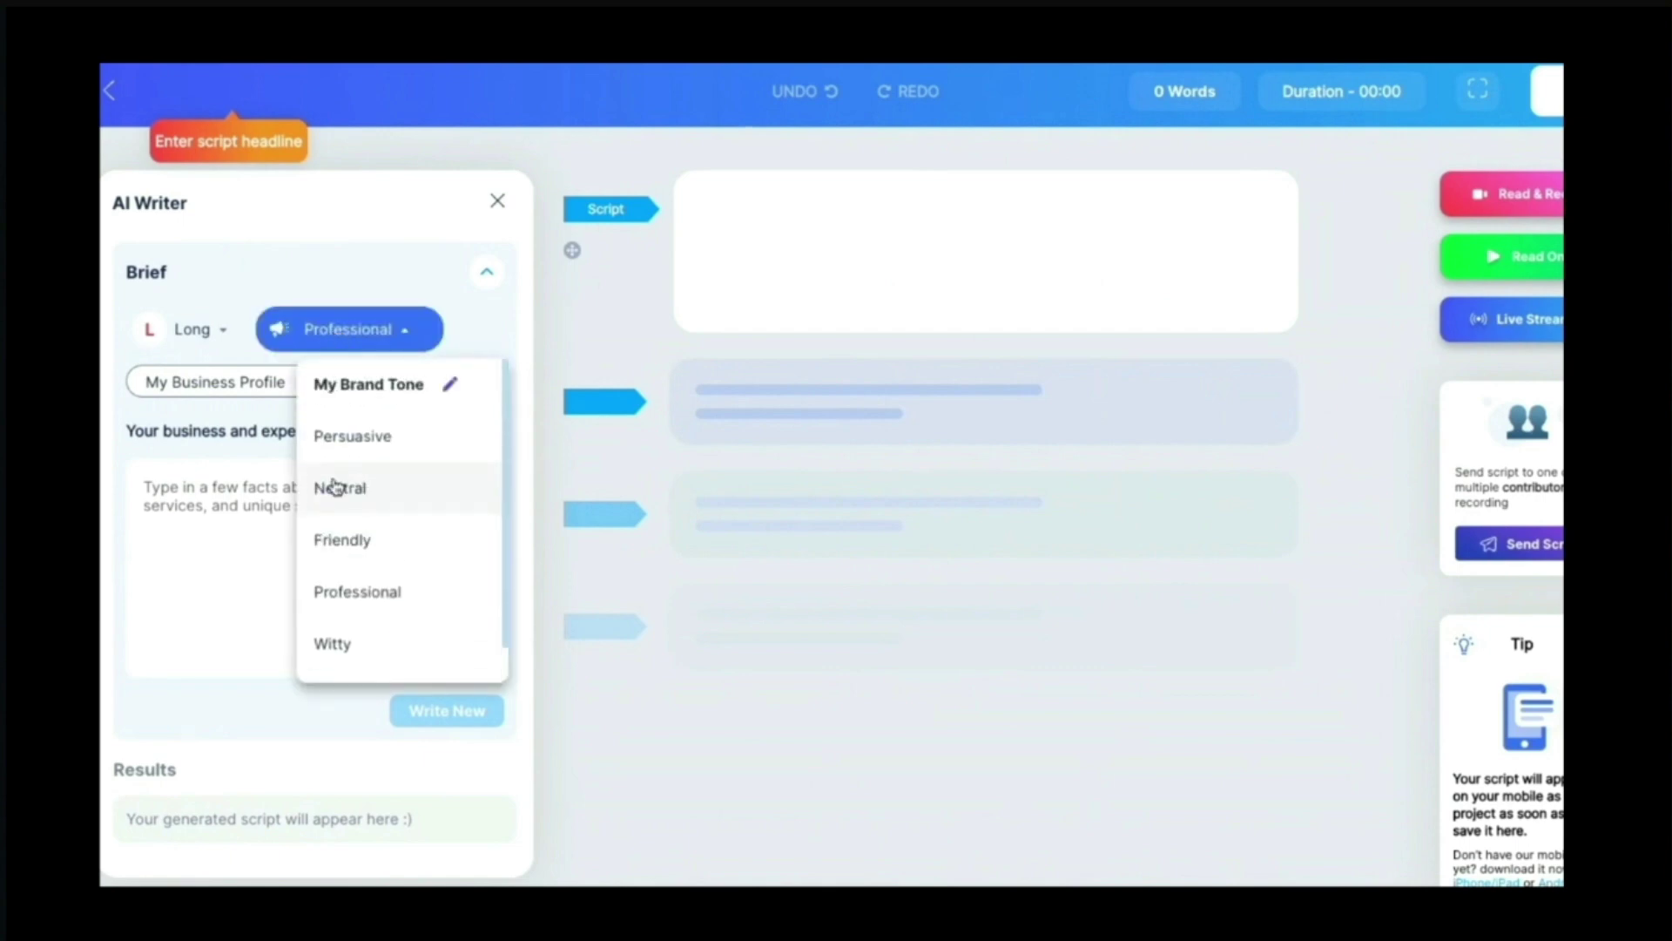
scroll(332, 487, down, 1)
click(348, 607)
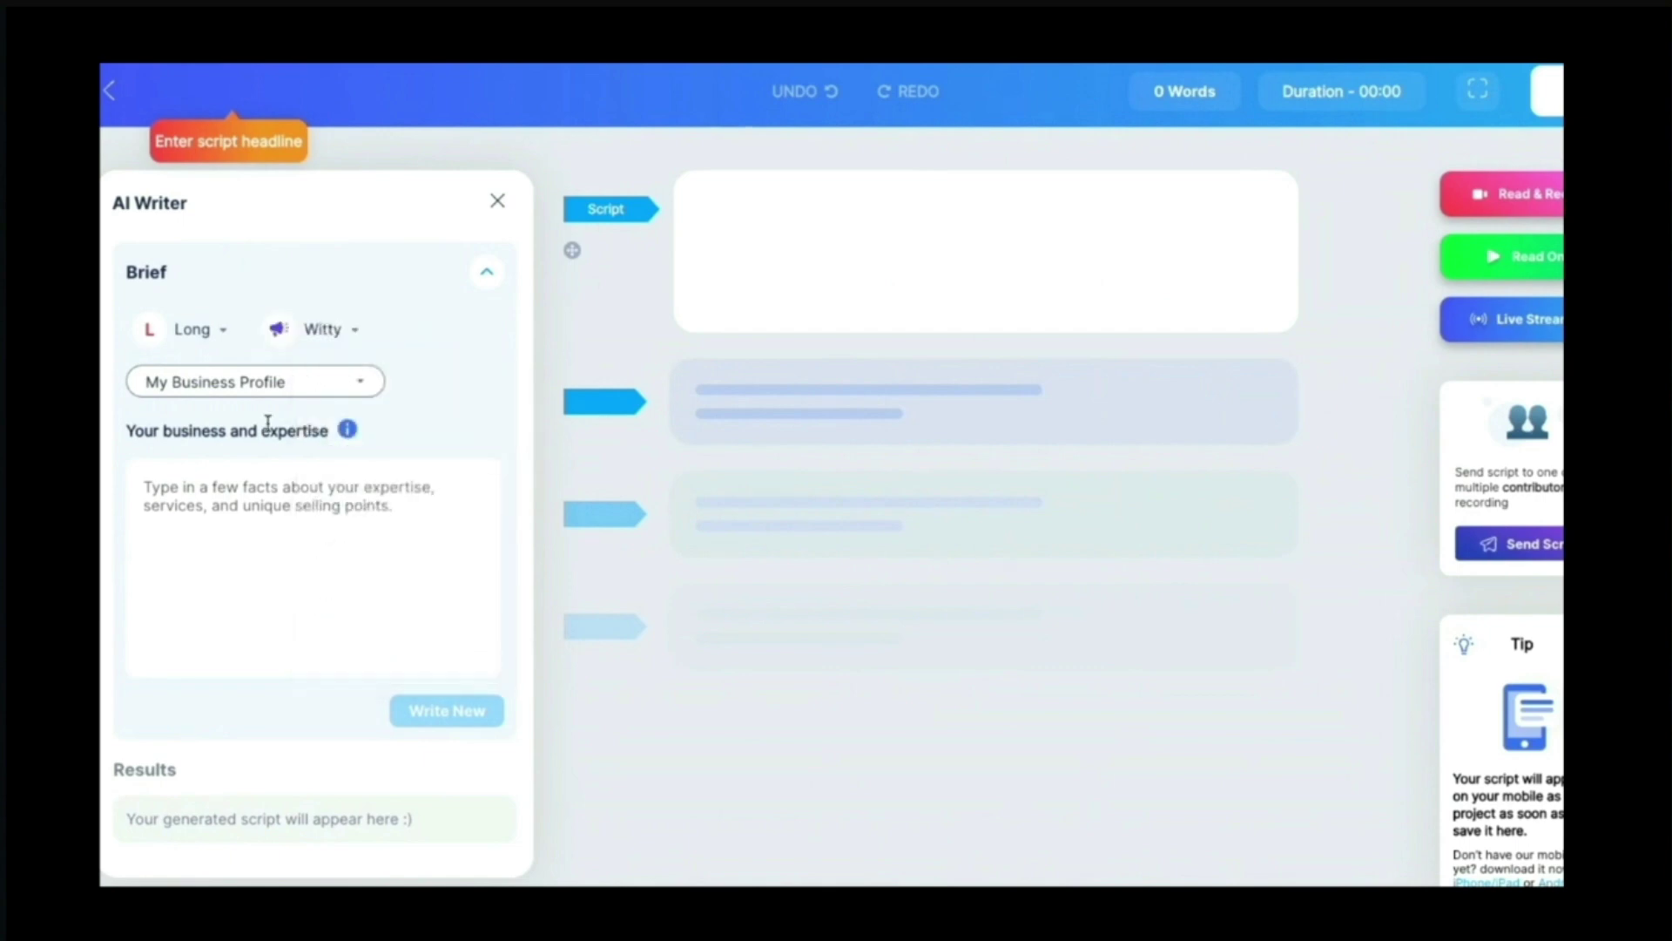
click(196, 384)
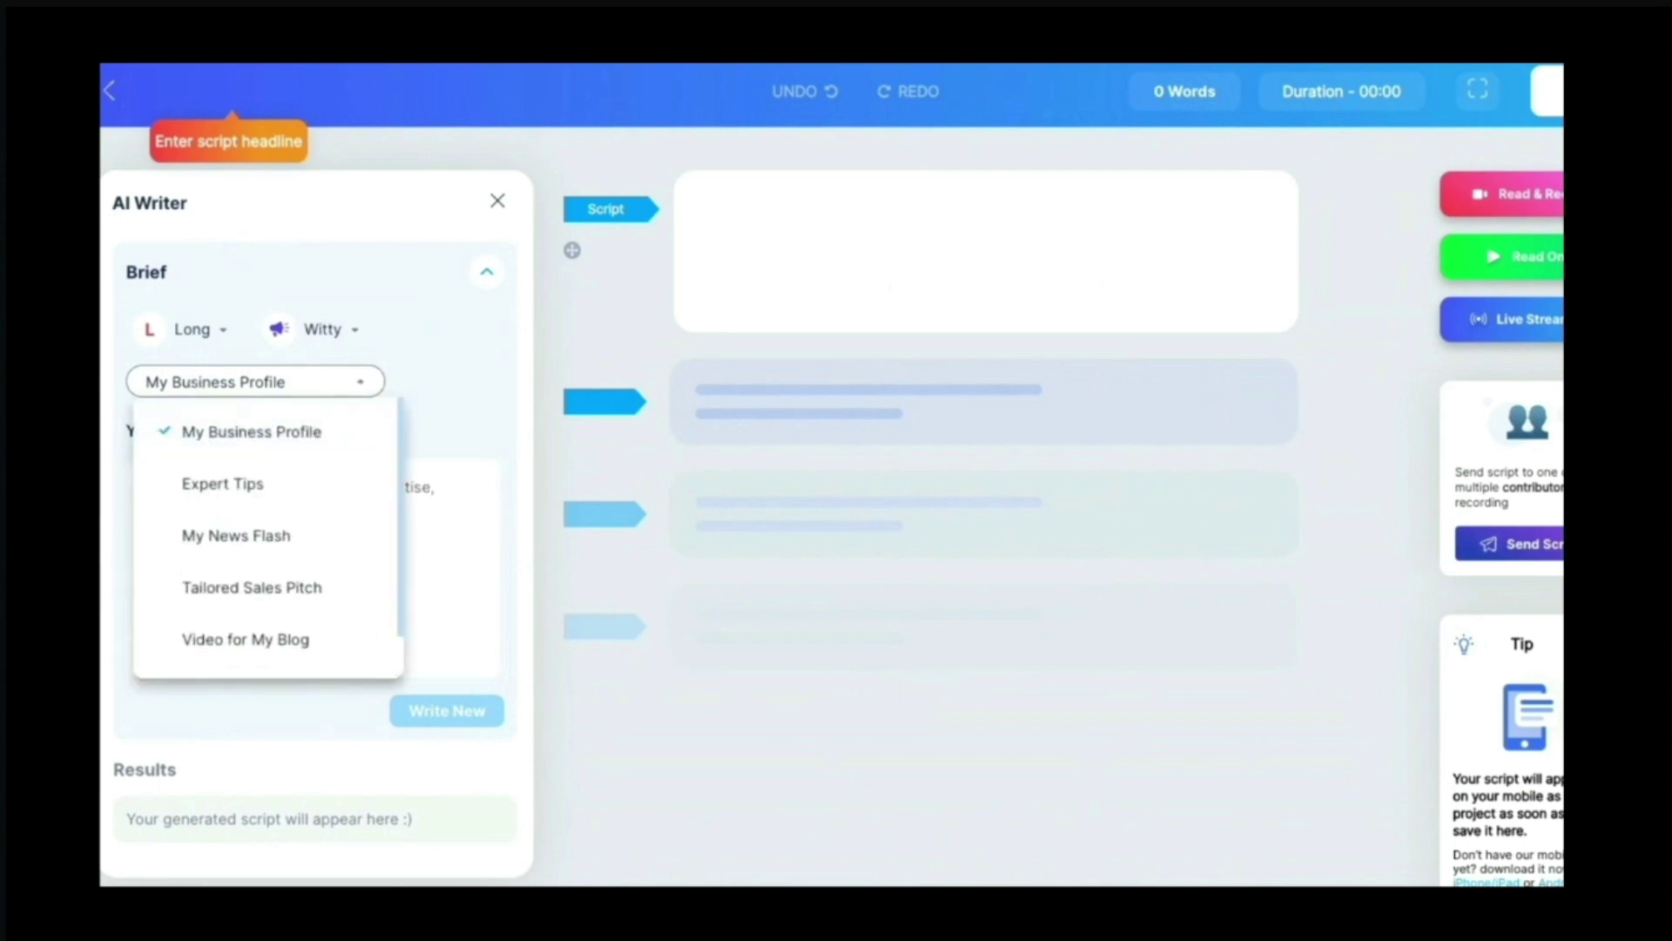
scroll(222, 458, down, 1)
scroll(228, 586, up, 1)
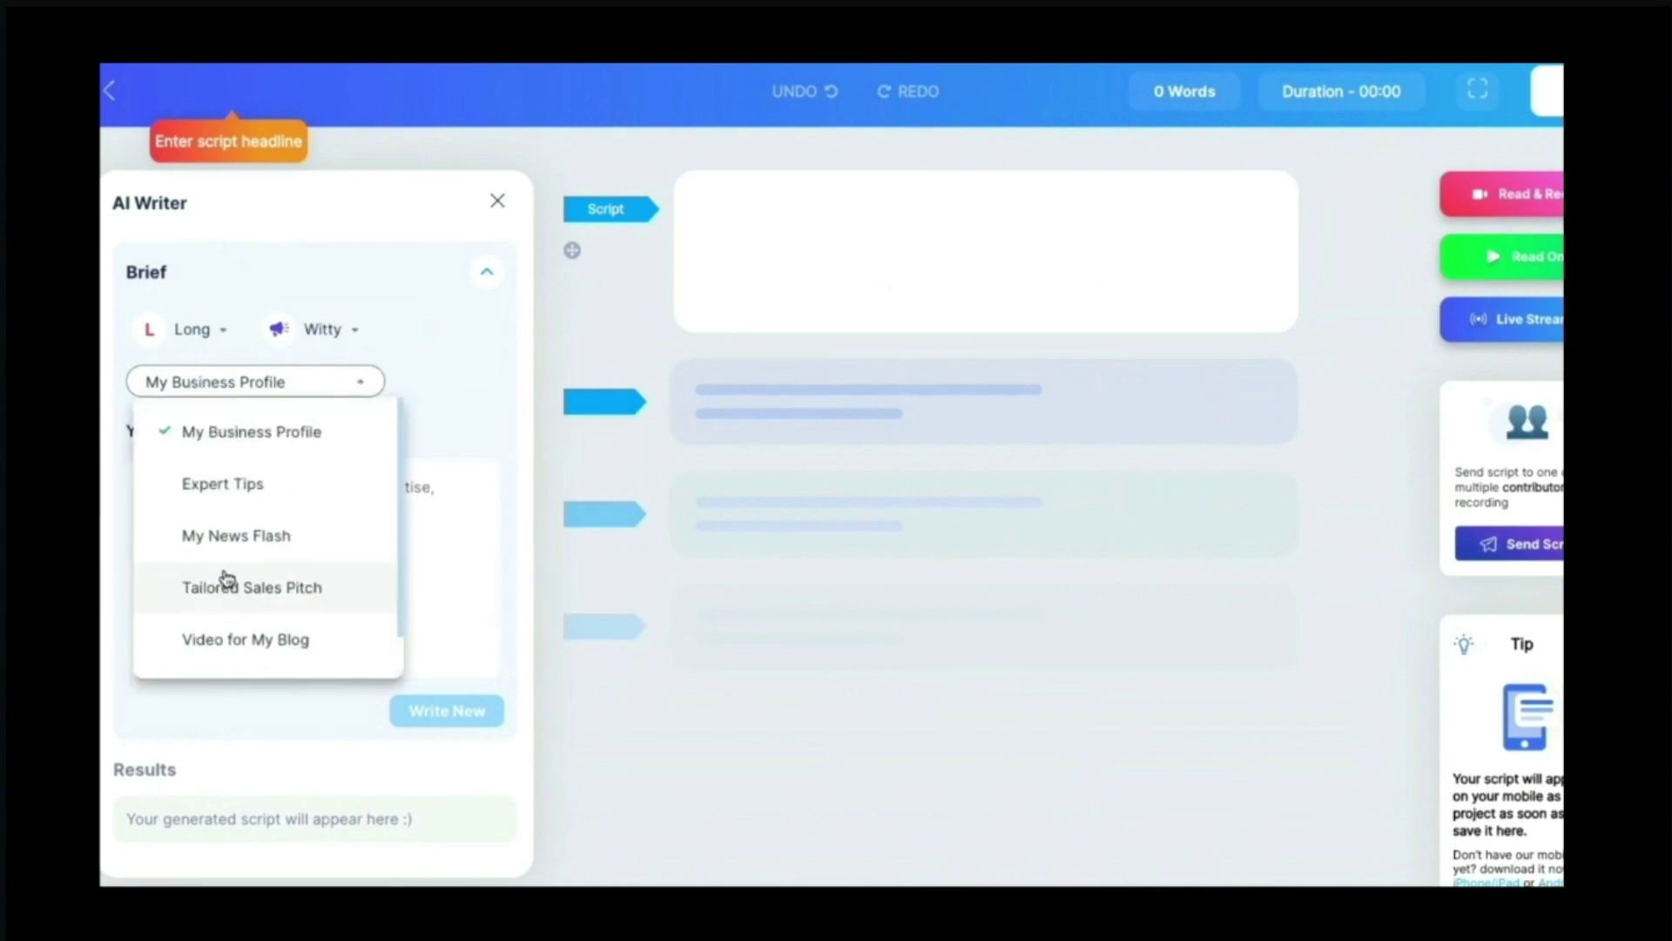
scroll(223, 558, down, 1)
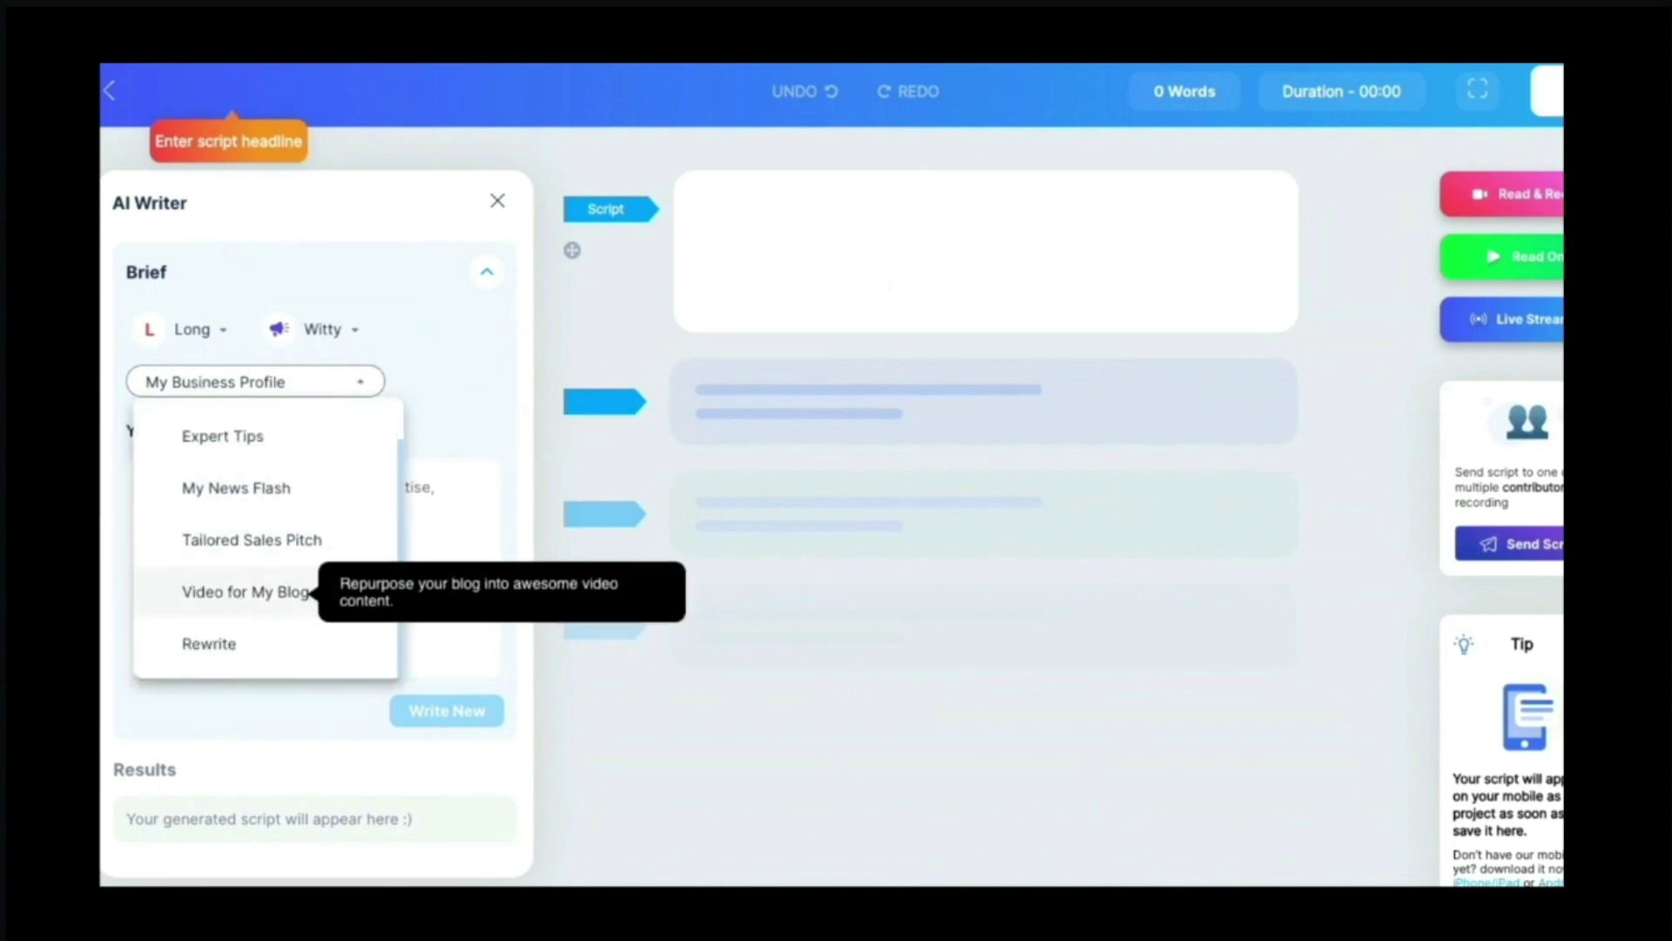
scroll(223, 510, up, 1)
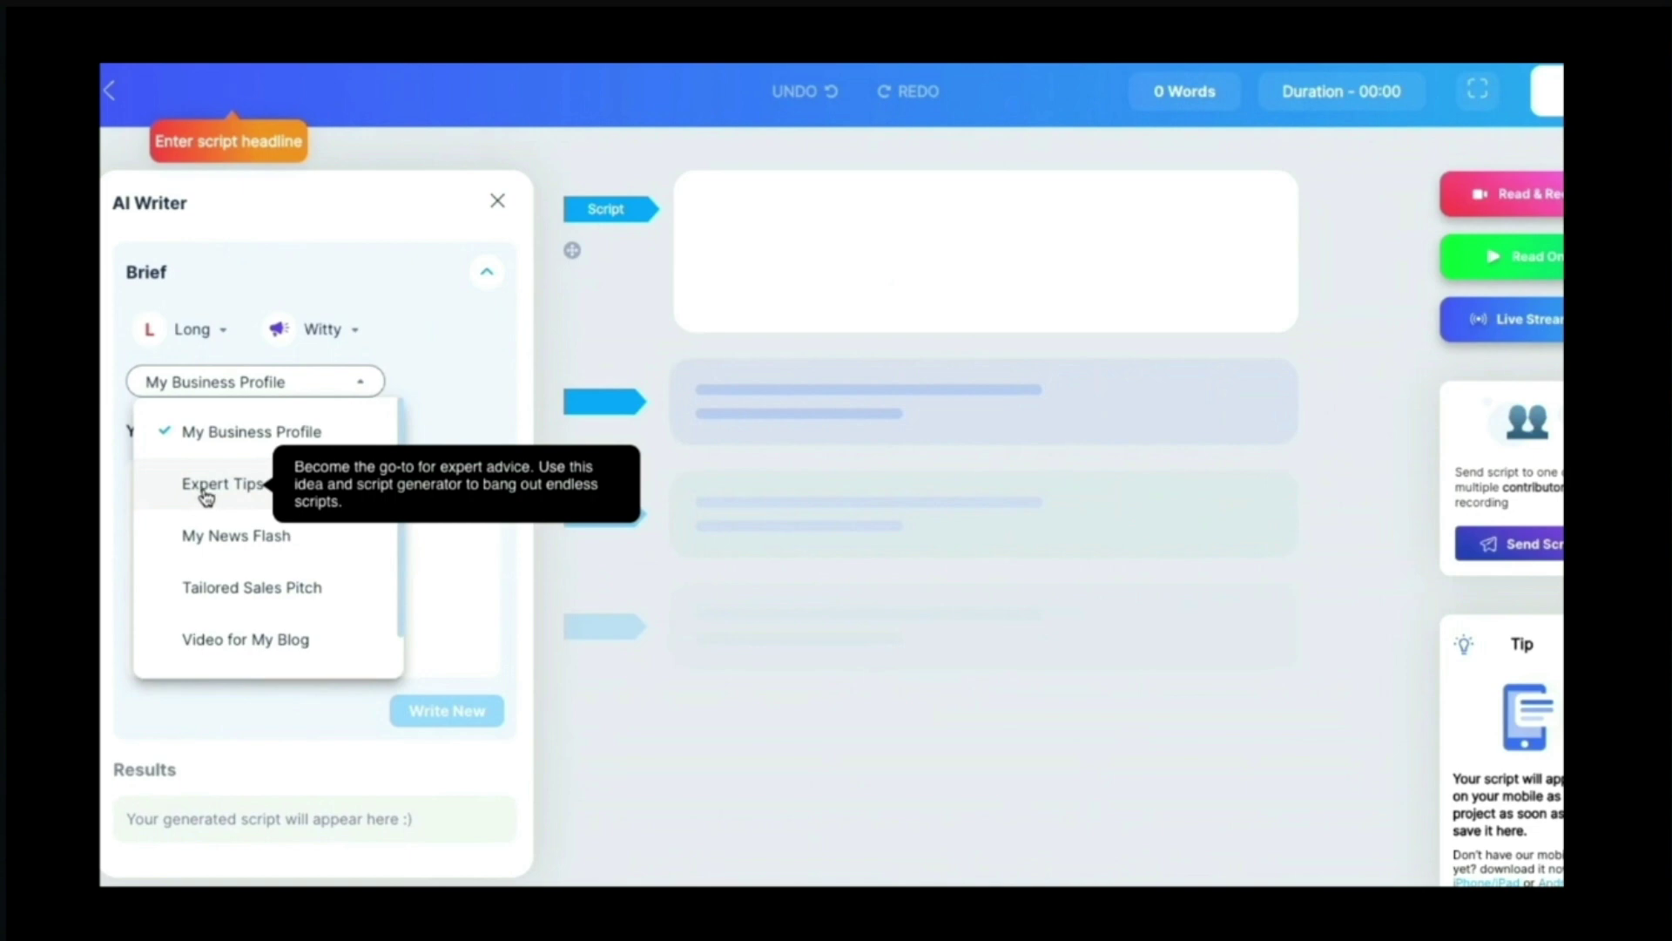
click(206, 494)
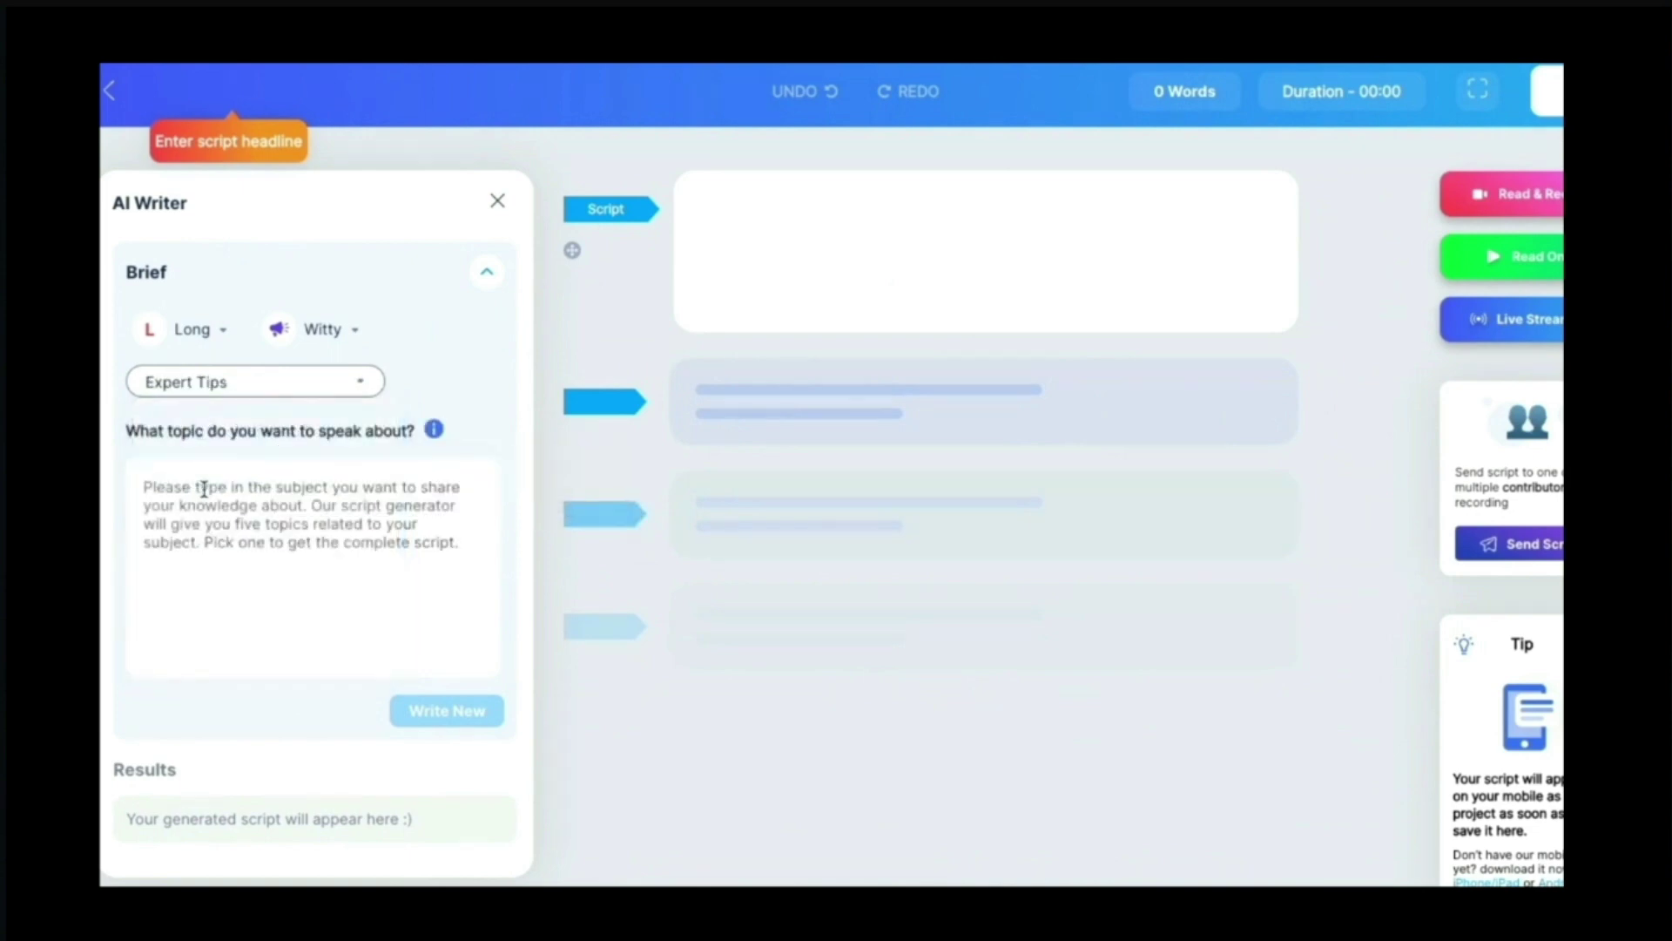
- Enter a topic asking for business-owner tips on why video matters for social posts, then generate headlines
click(207, 502)
text(wrold)
key(BackSpace)
key(BackSpace)
key(BackSpace)
text(ite )
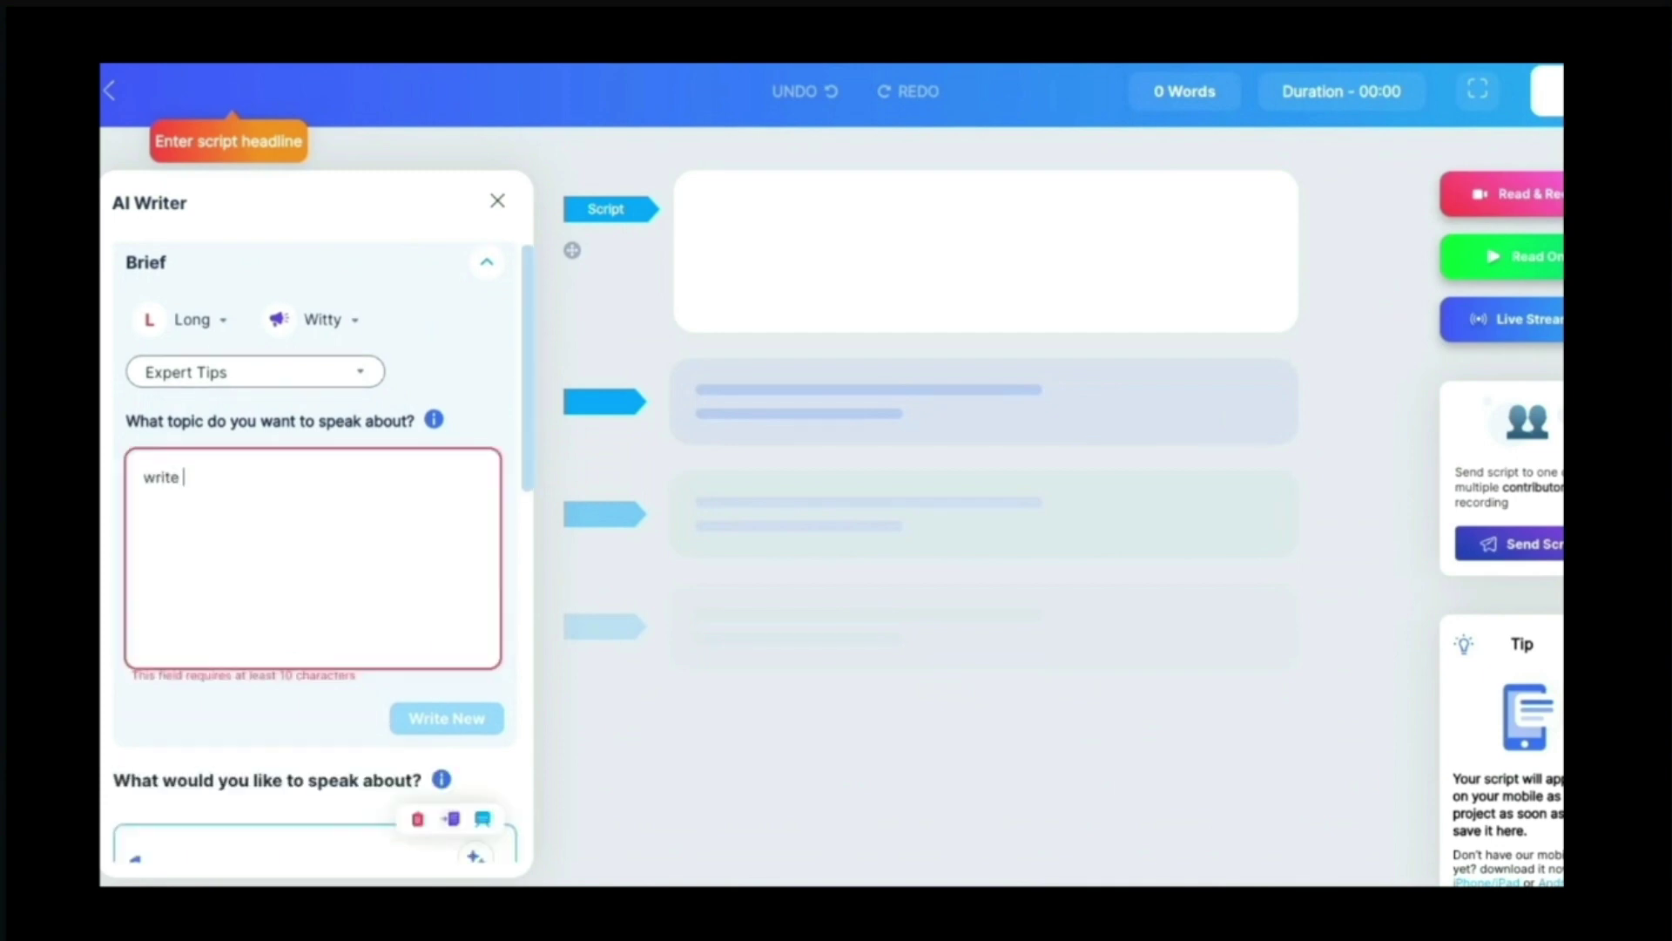
text(tips for bus)
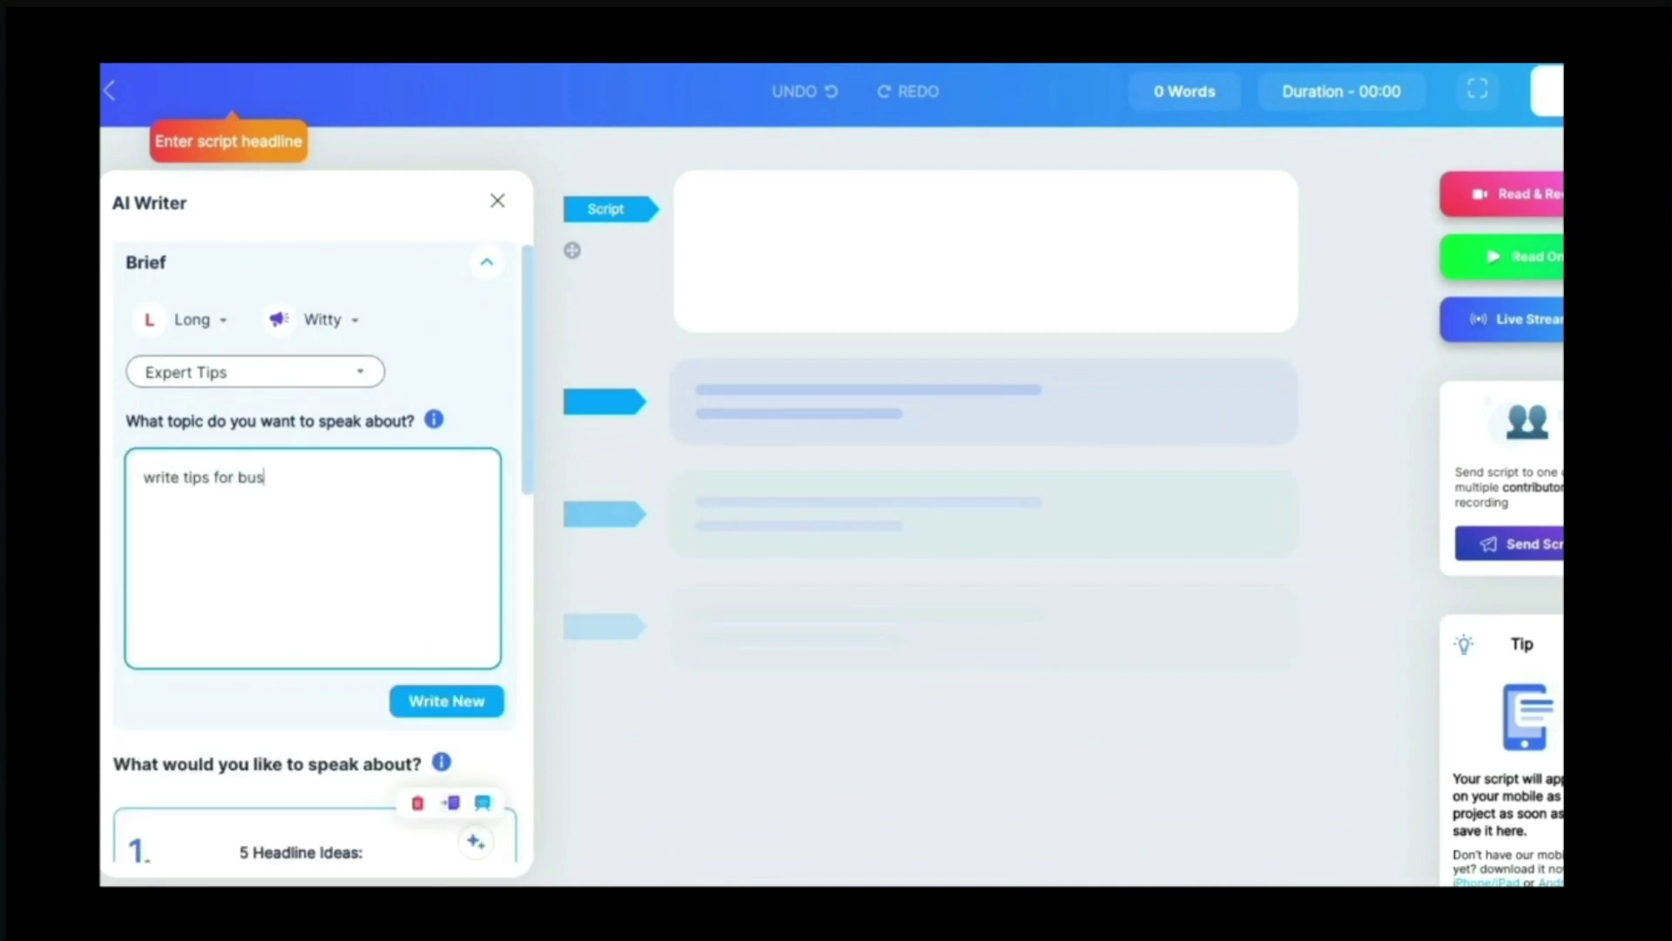
text(ine)
key(BackSpace)
key(ctrl+v)
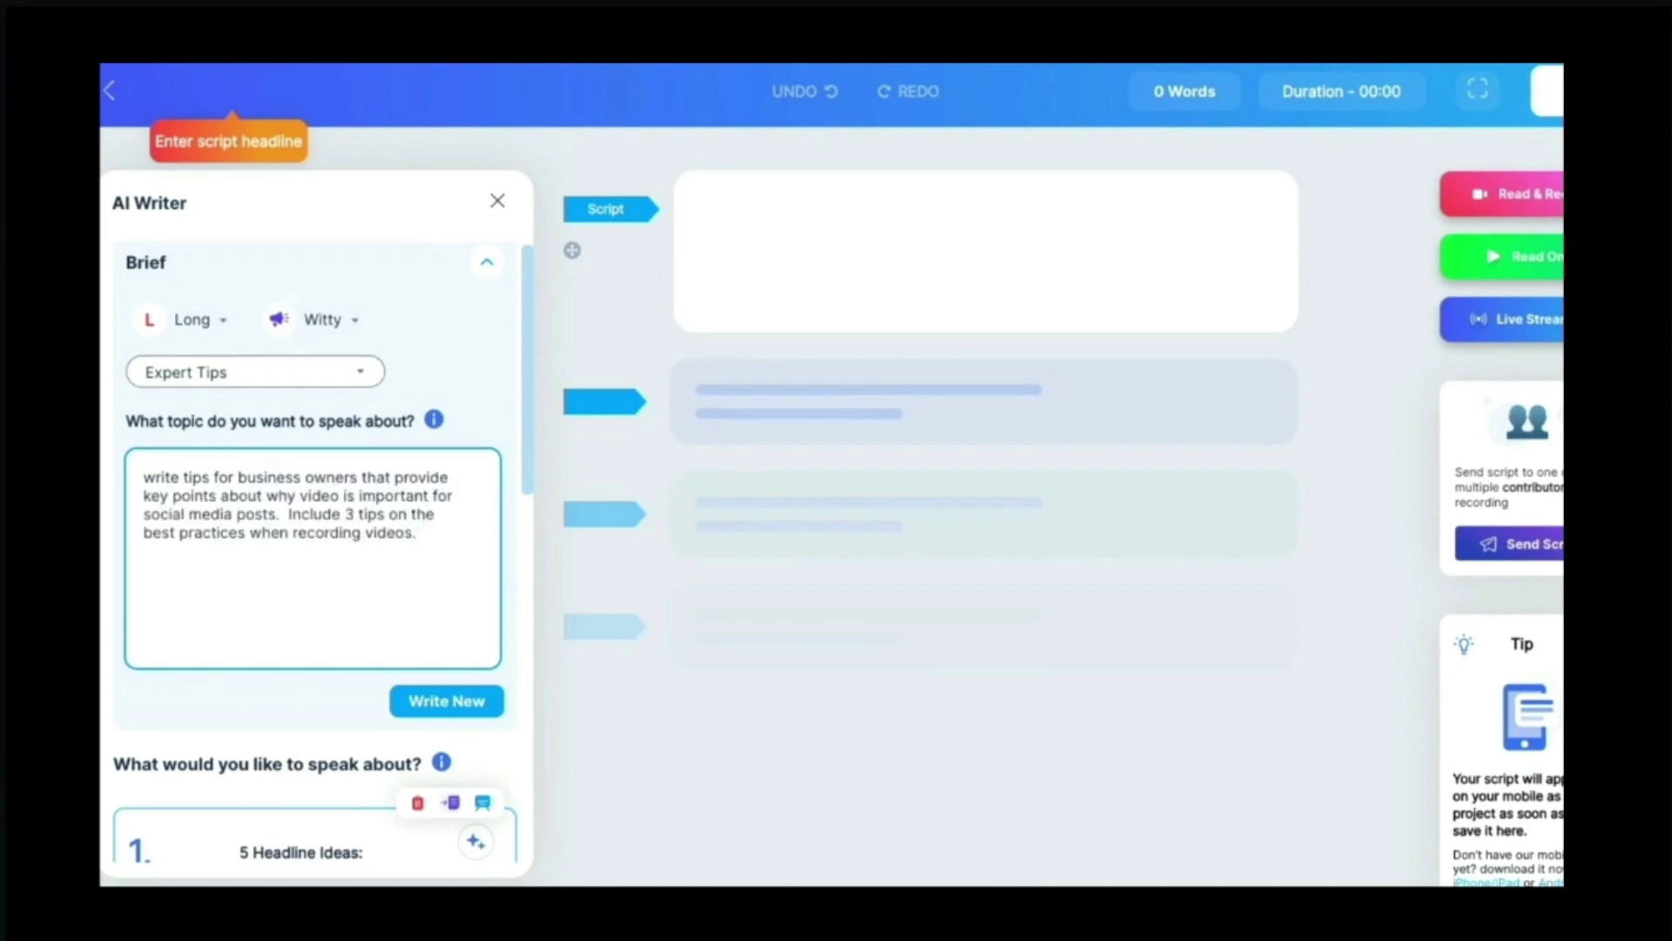
click(433, 708)
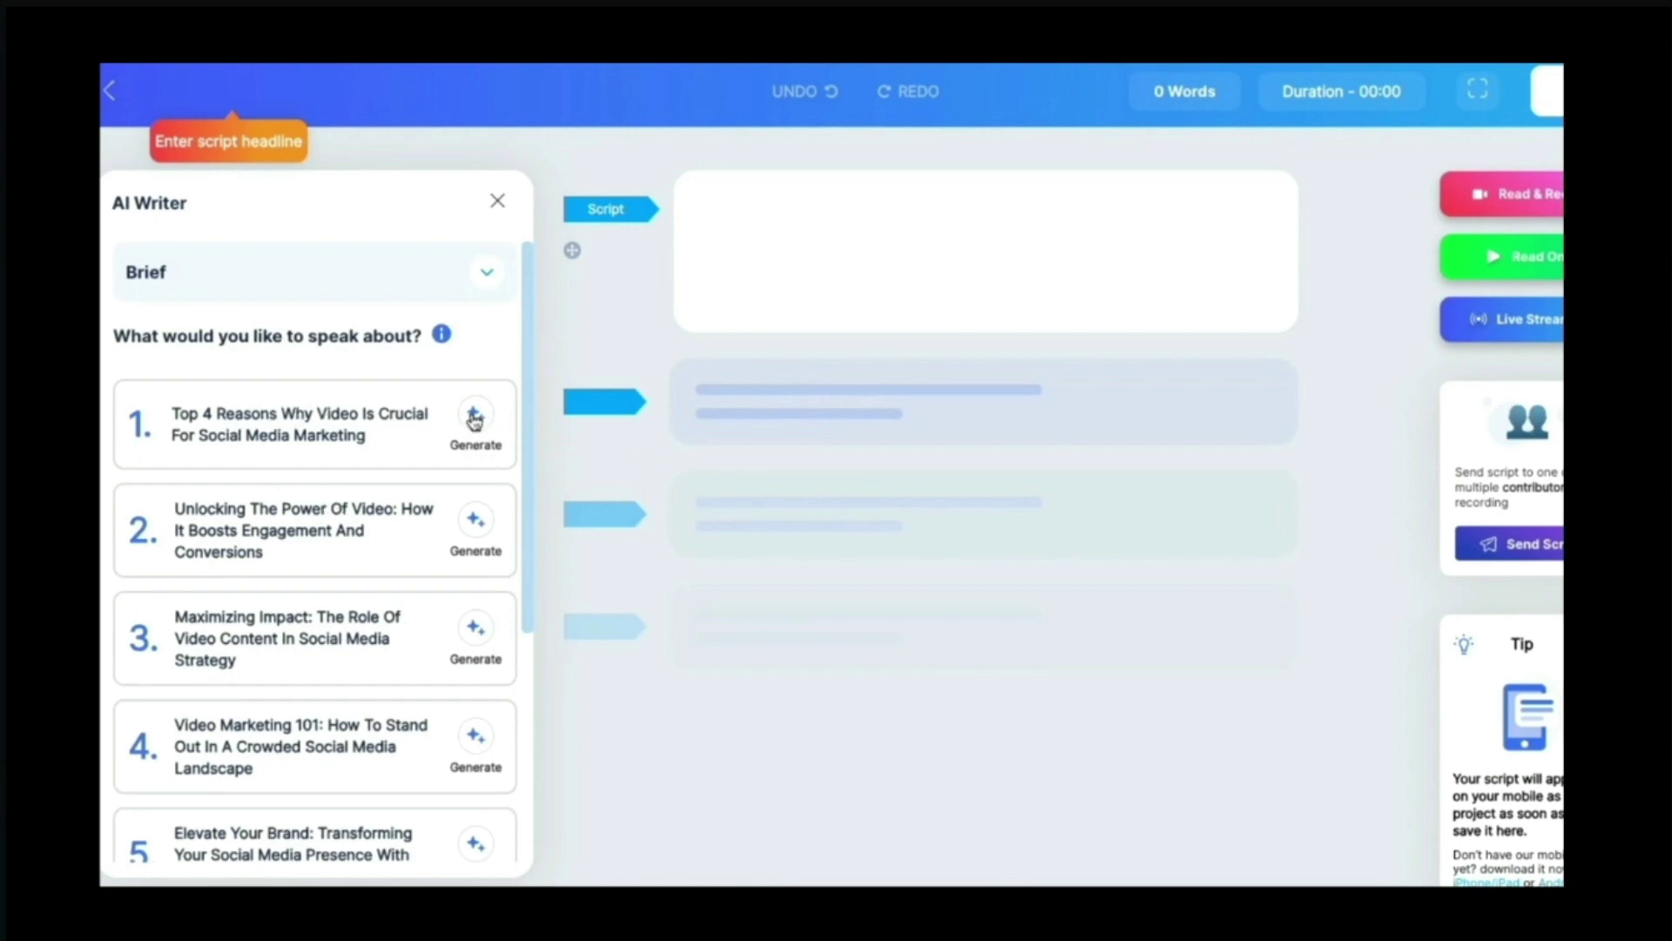
- Generate the full 'Top 4 Reasons Why Video Is Crucial' script and add its 249 words to the editor
scroll(441, 459, down, 4)
scroll(433, 459, up, 4)
click(475, 415)
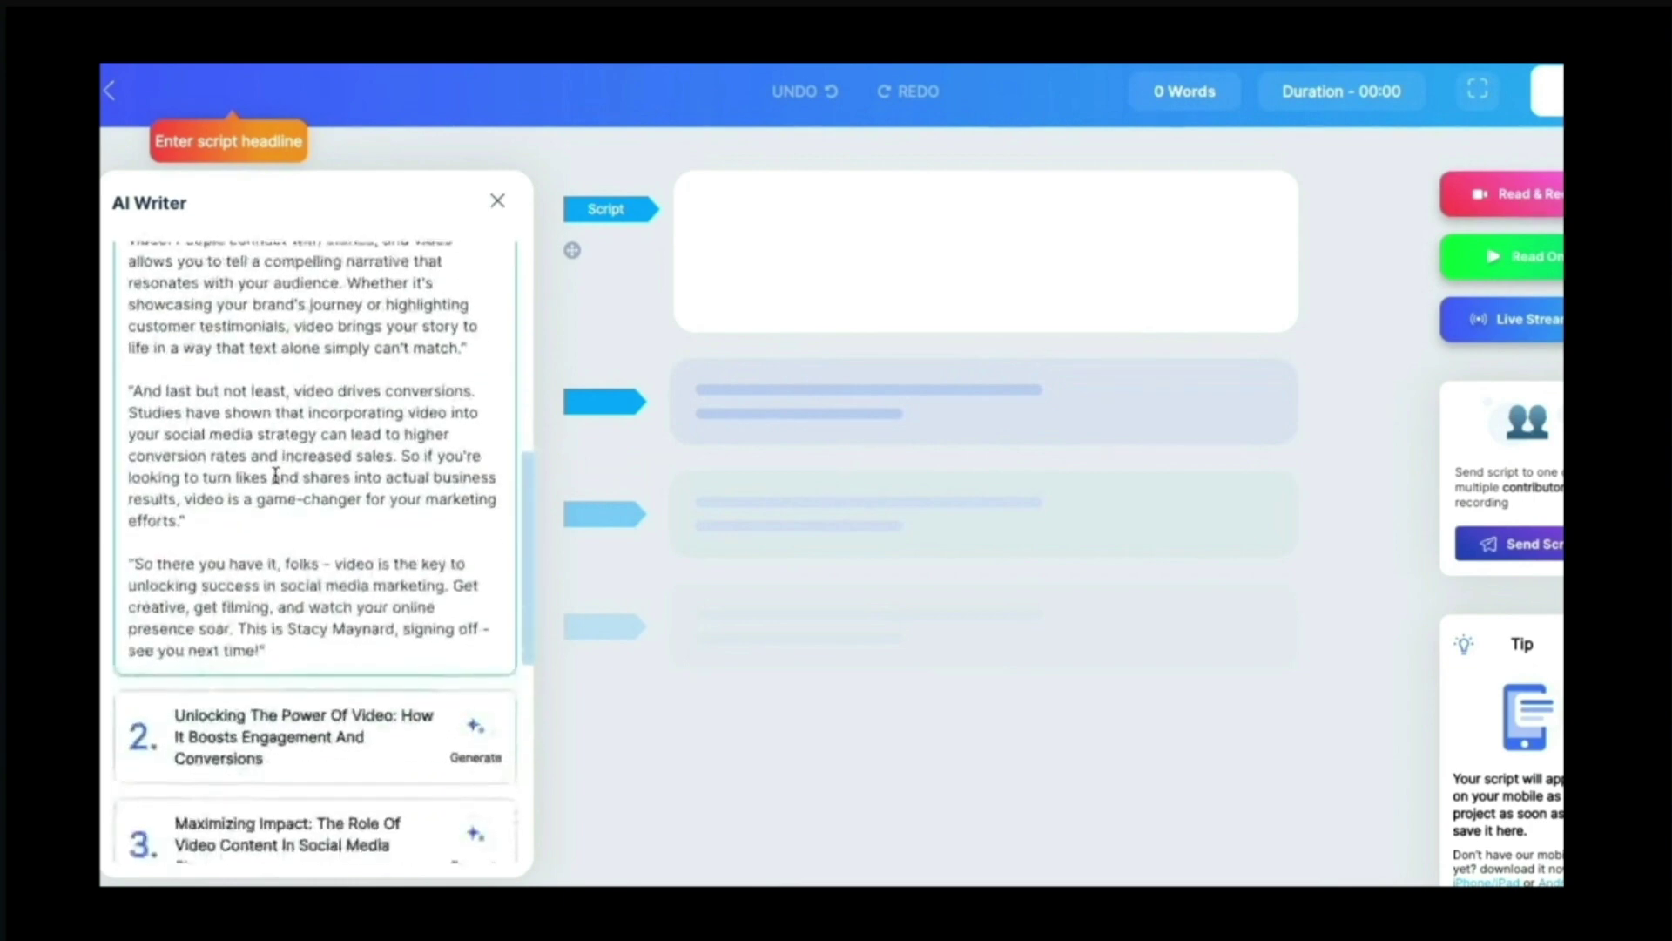
scroll(275, 474, up, 10)
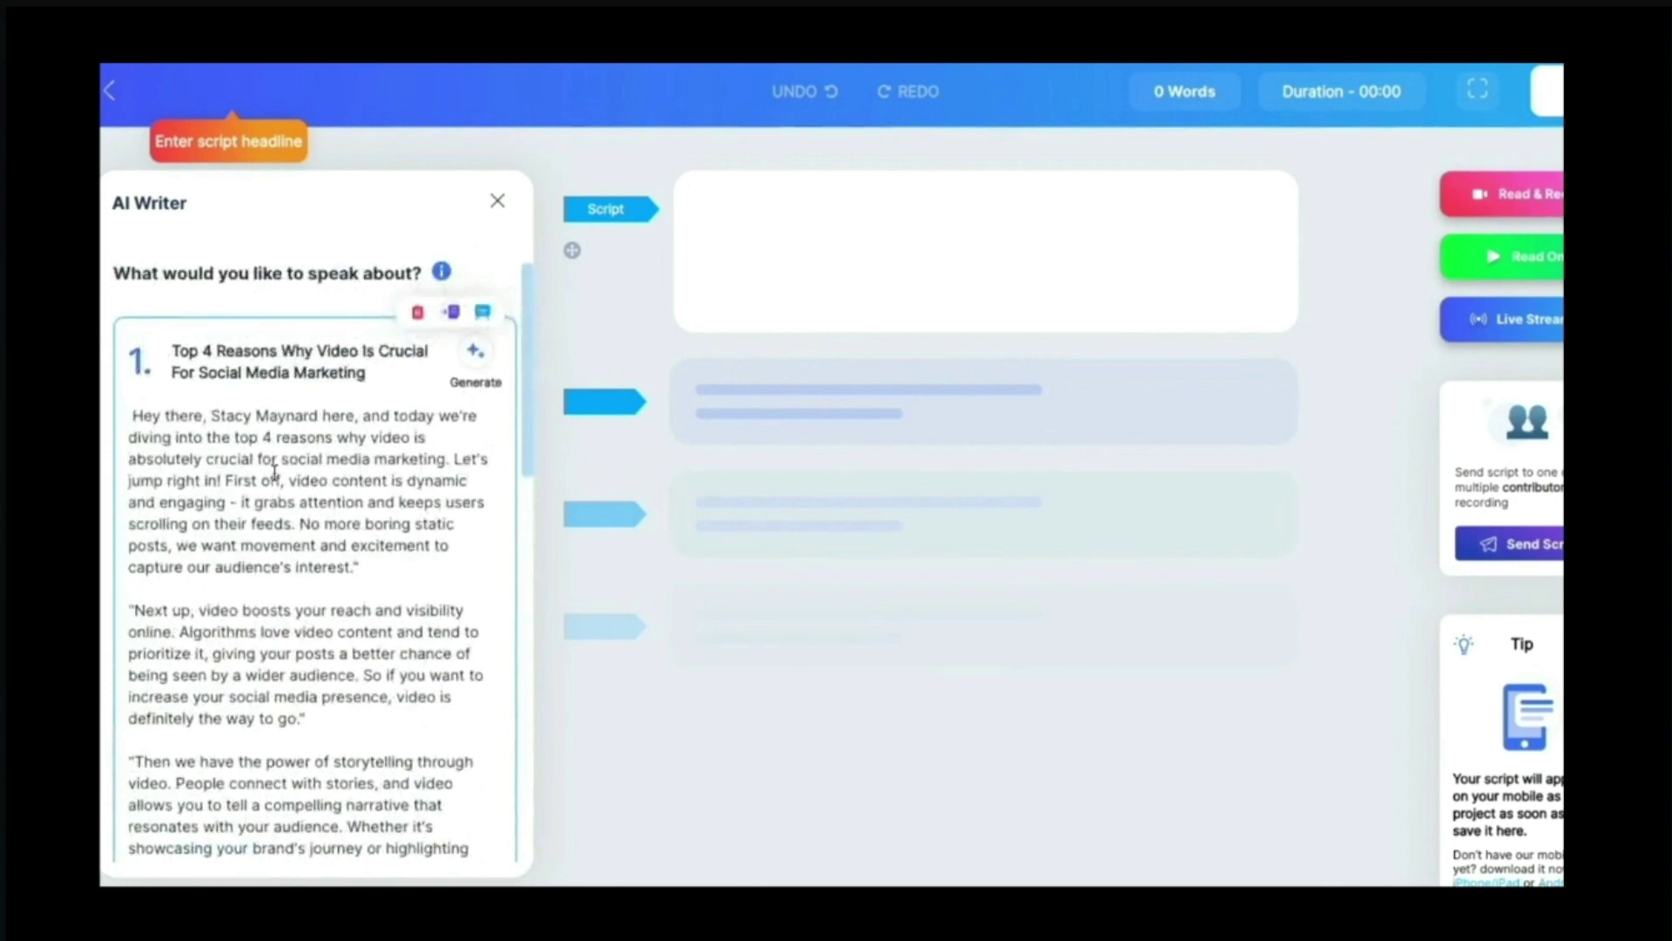
scroll(275, 472, down, 1)
scroll(275, 473, down, 3)
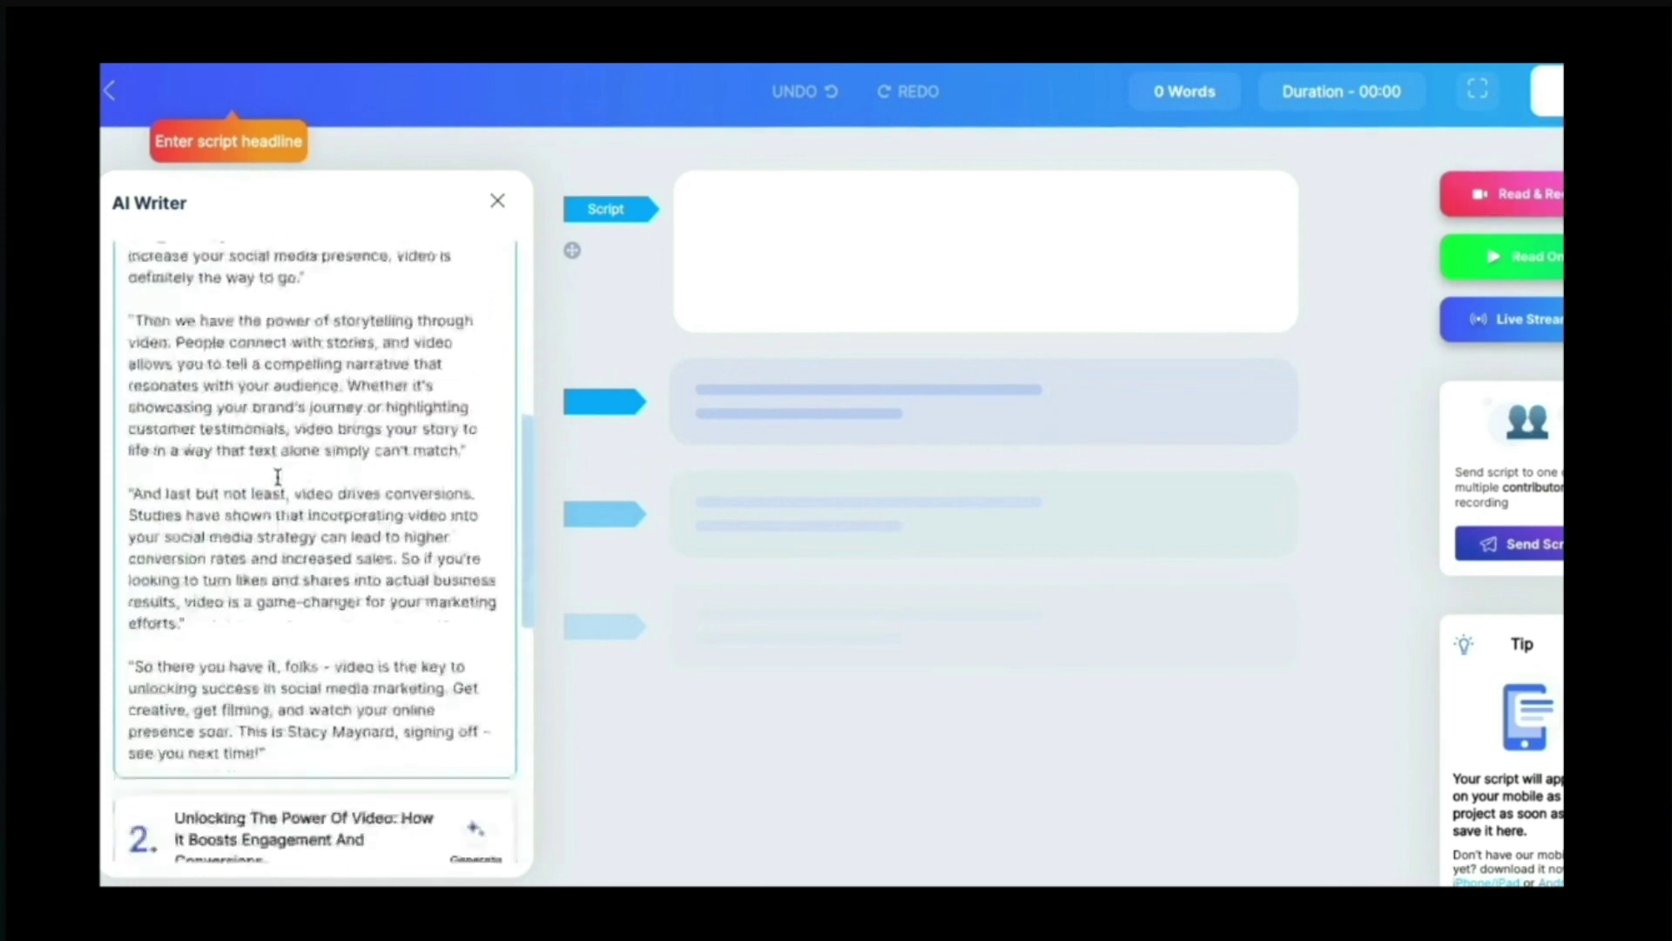
scroll(276, 473, up, 5)
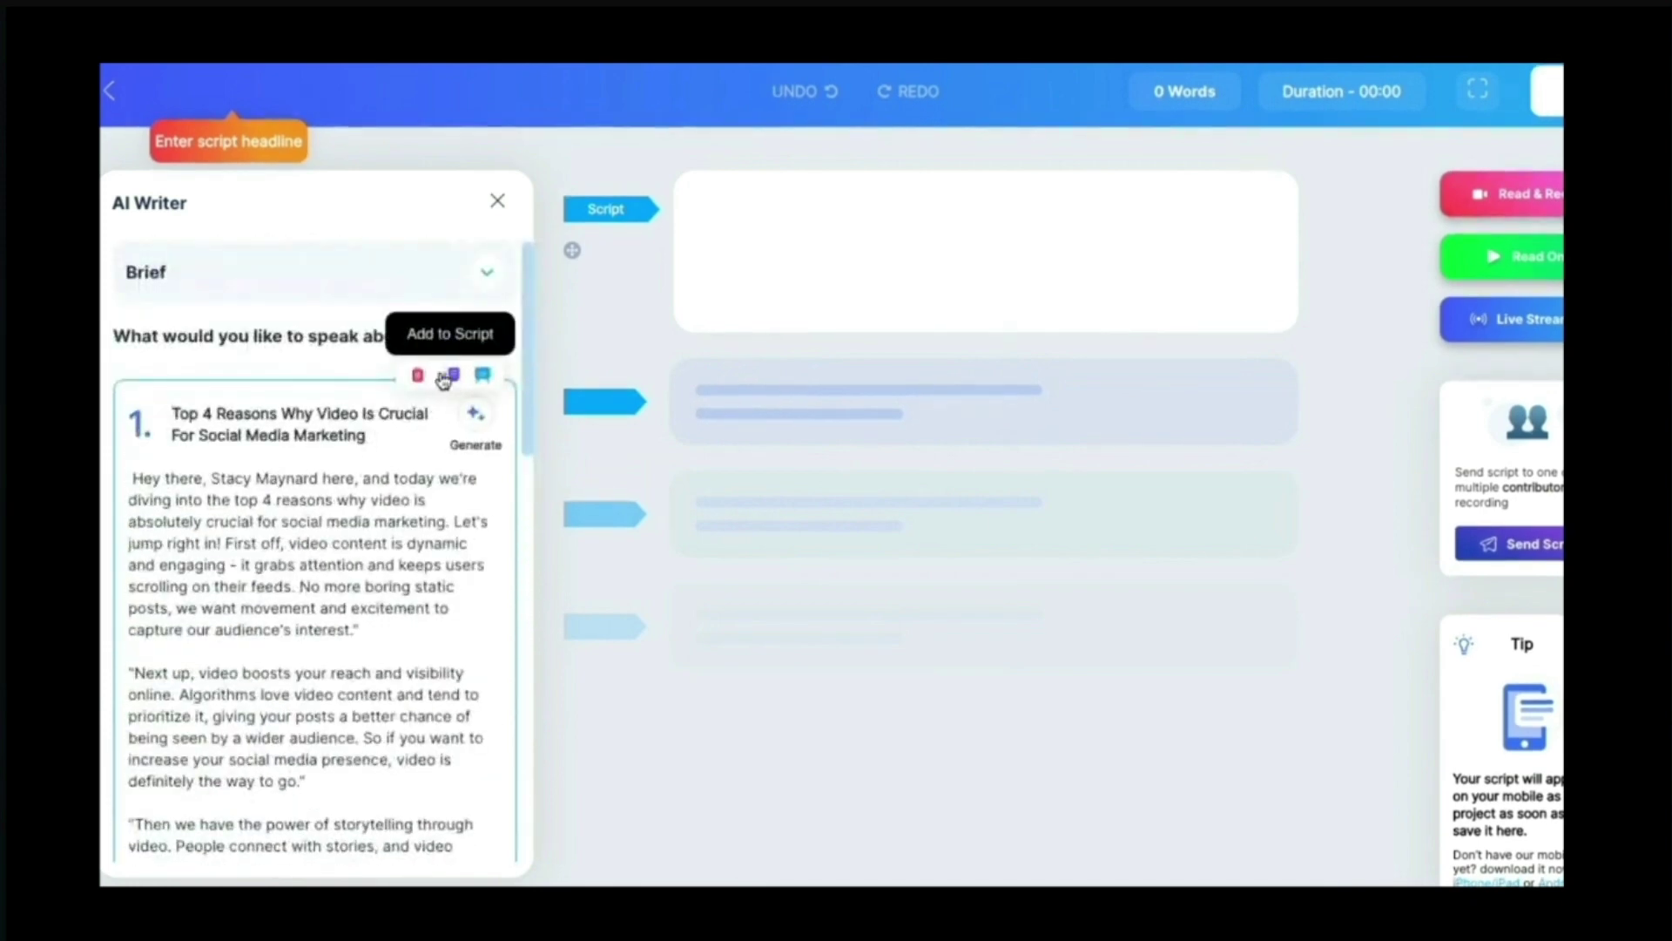
click(453, 377)
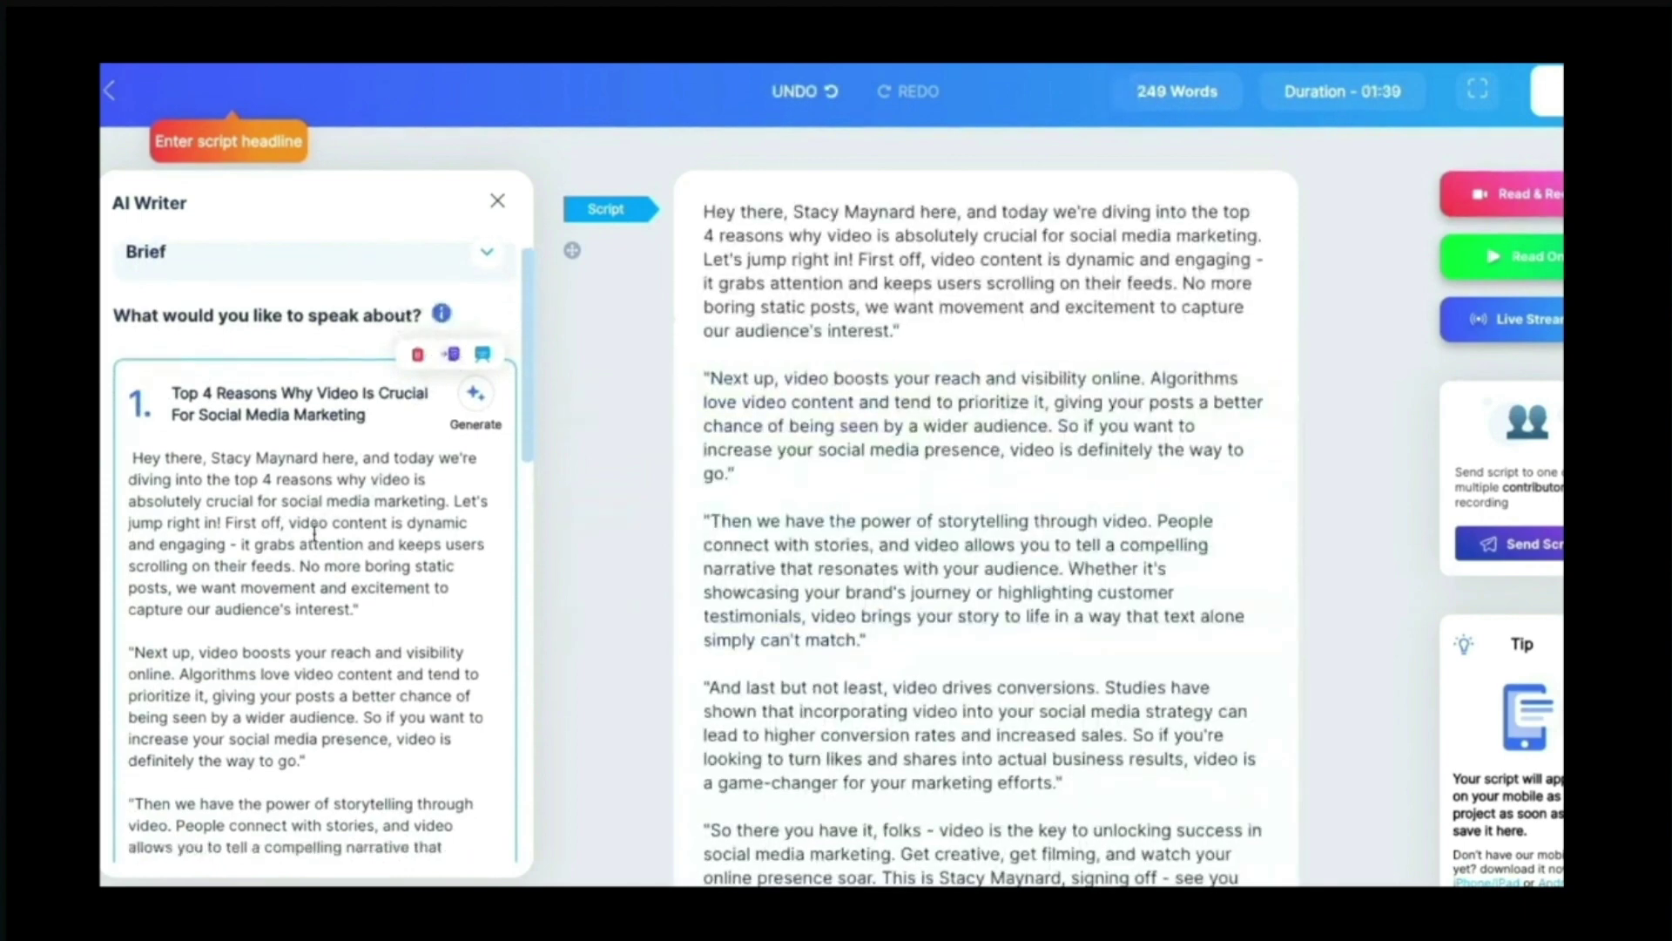
- Generate the text for the keep-videos-short suggestion and append it to the script
scroll(318, 547, down, 8)
scroll(319, 557, down, 2)
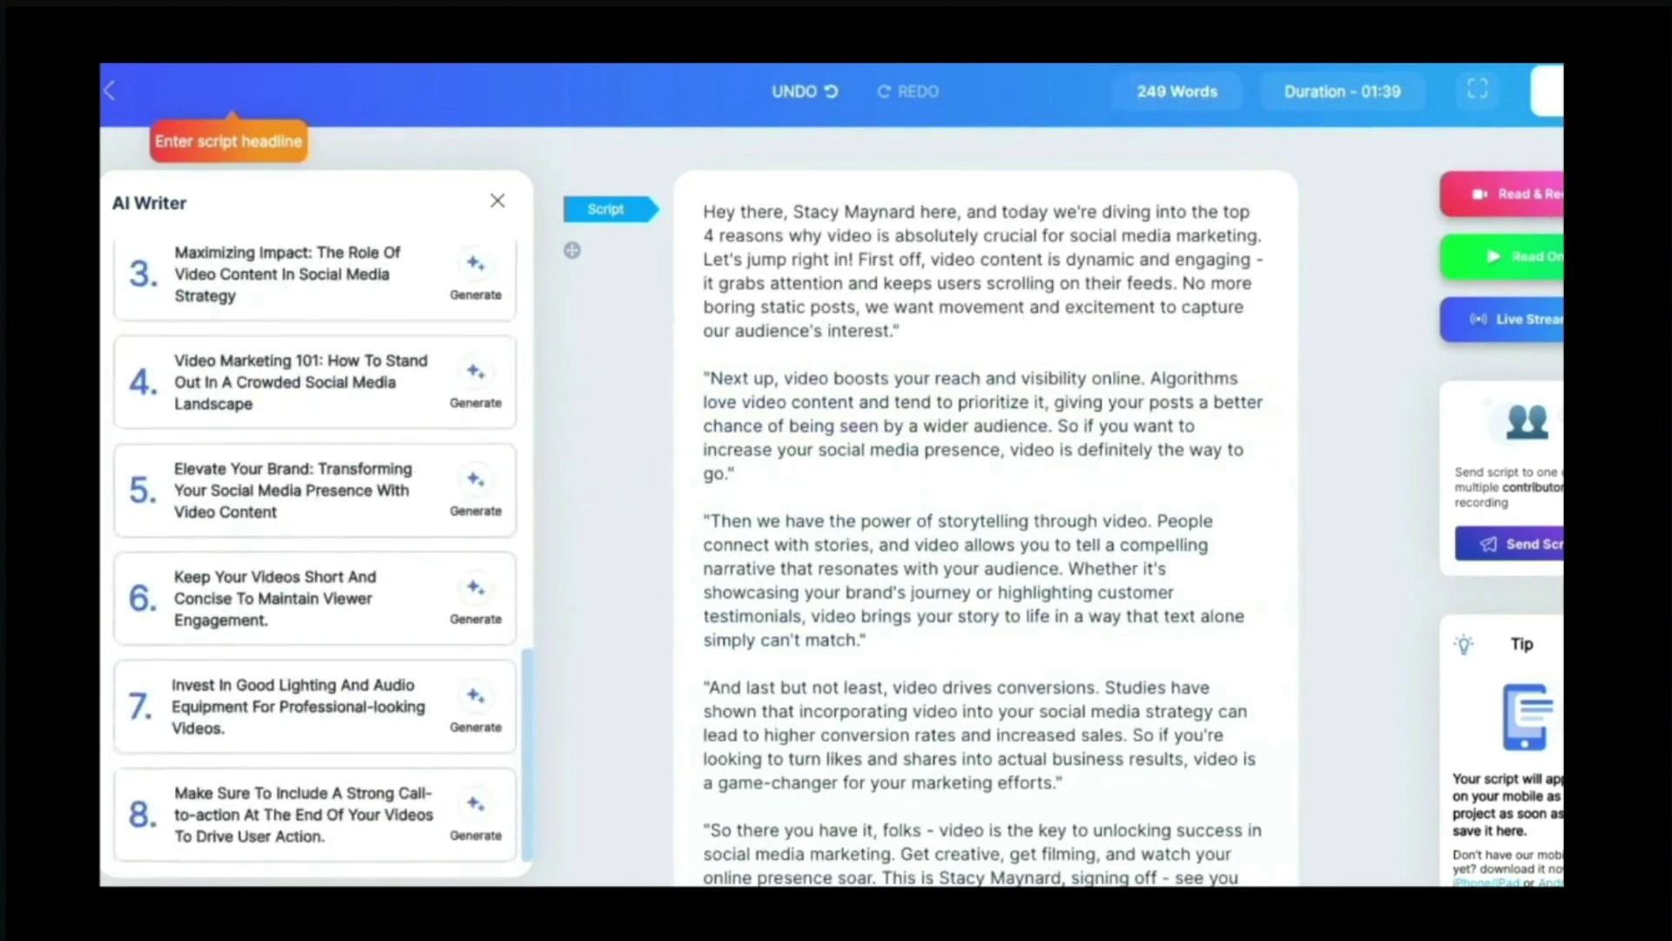
click(474, 588)
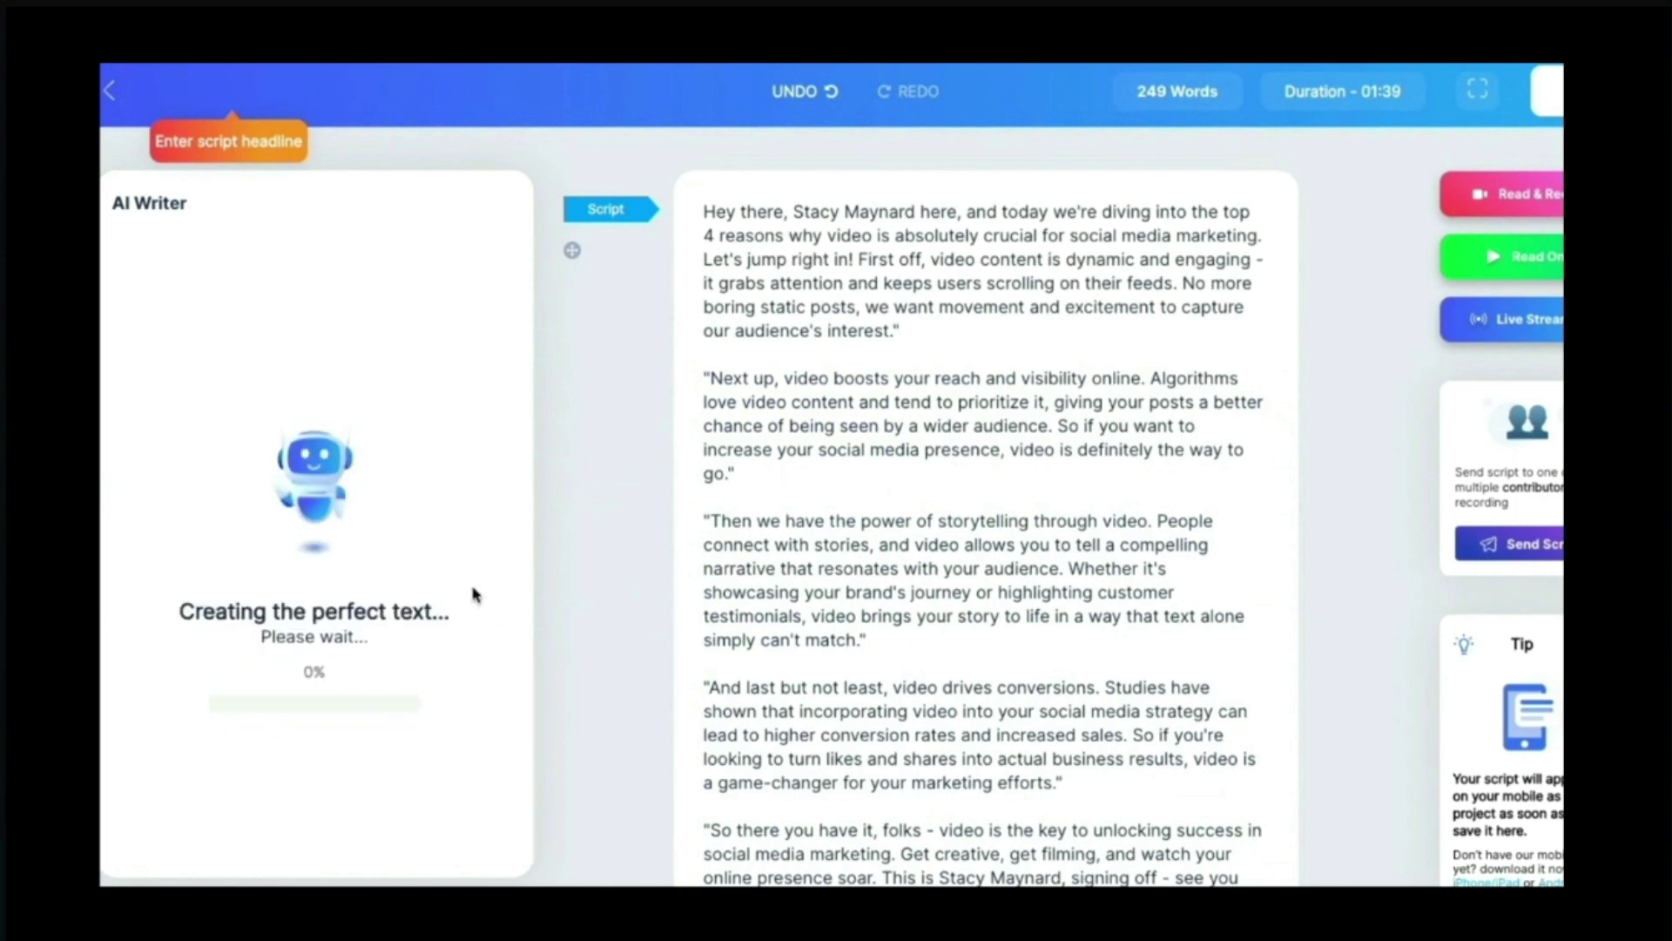
scroll(401, 474, down, 5)
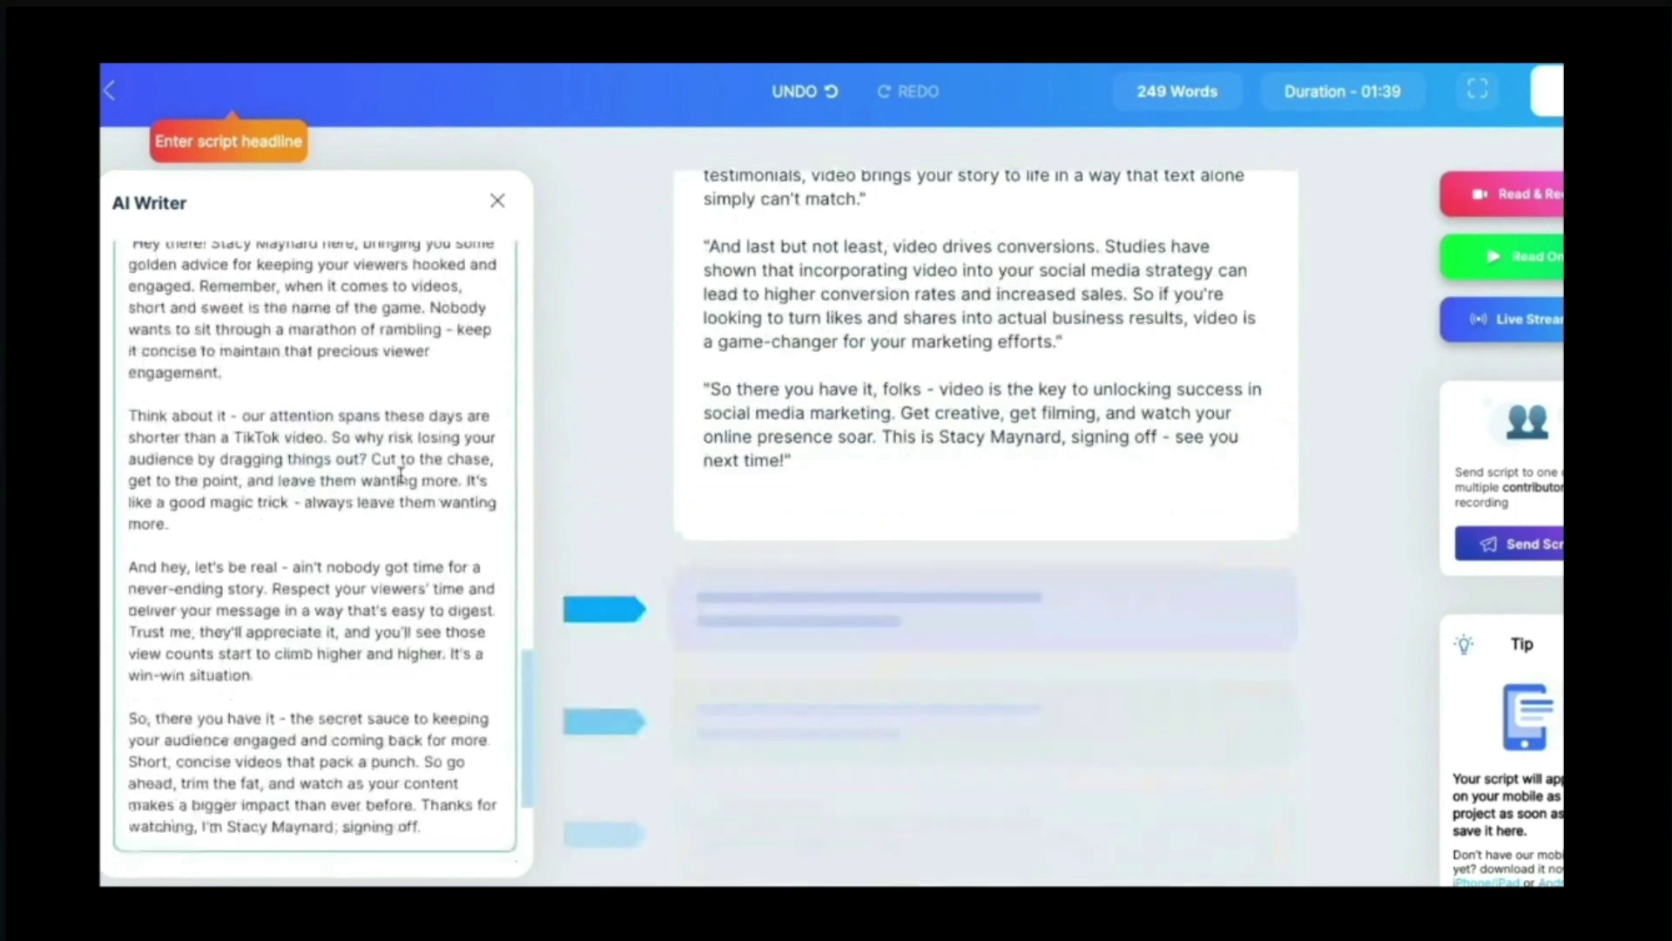
scroll(400, 474, up, 8)
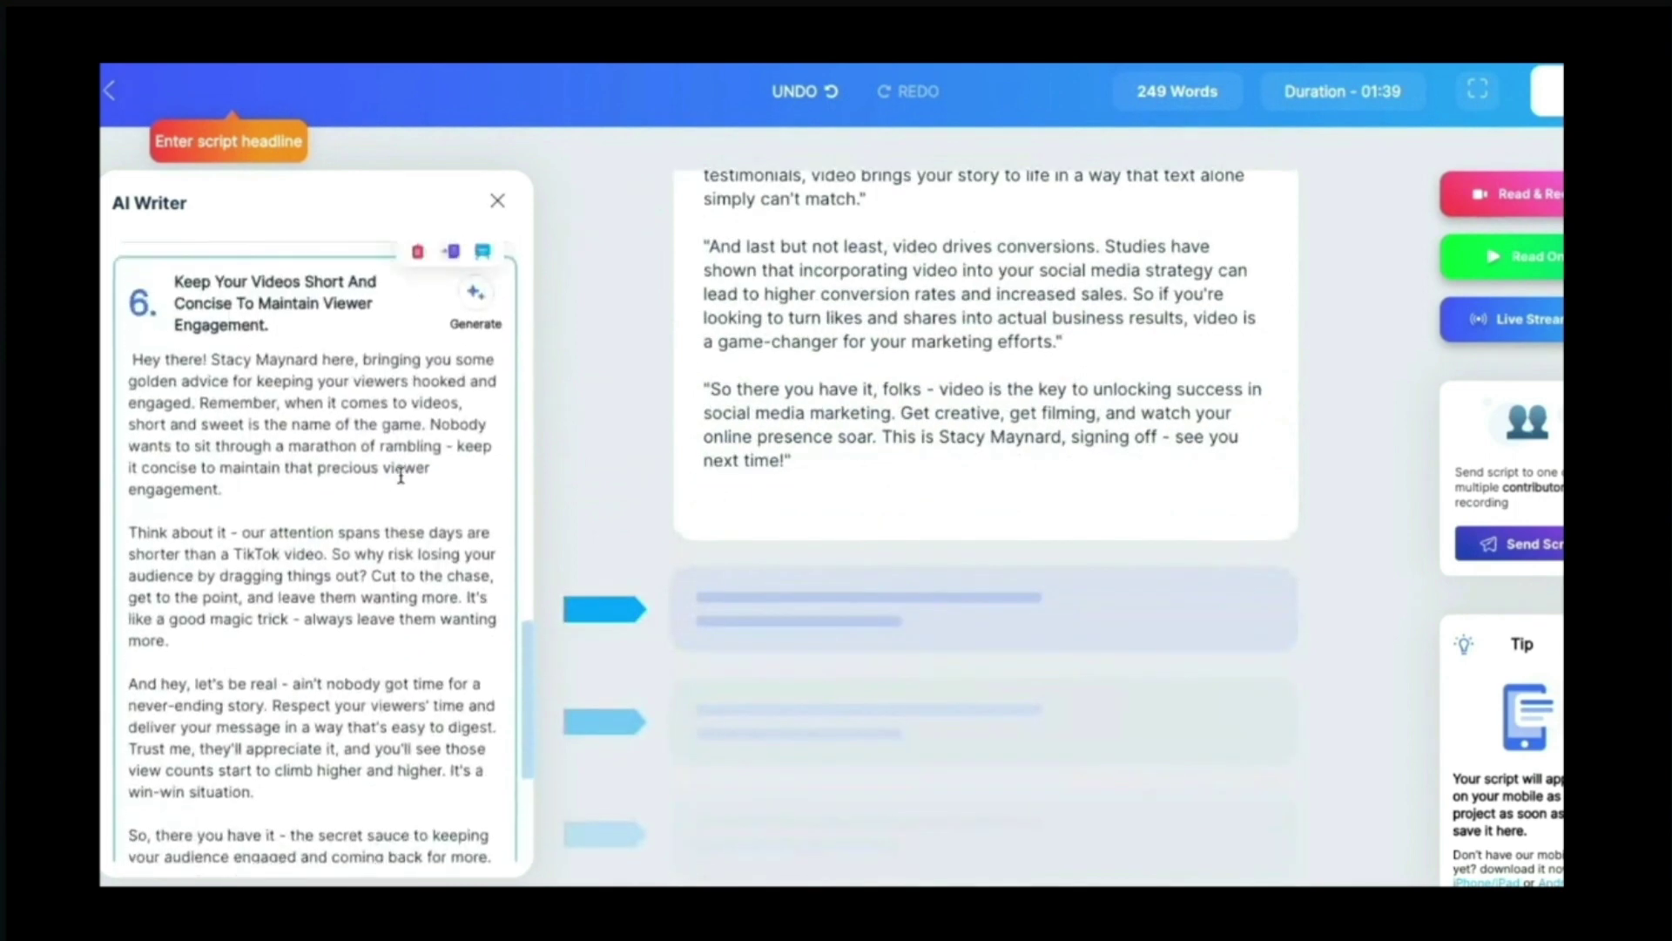
scroll(400, 475, up, 1)
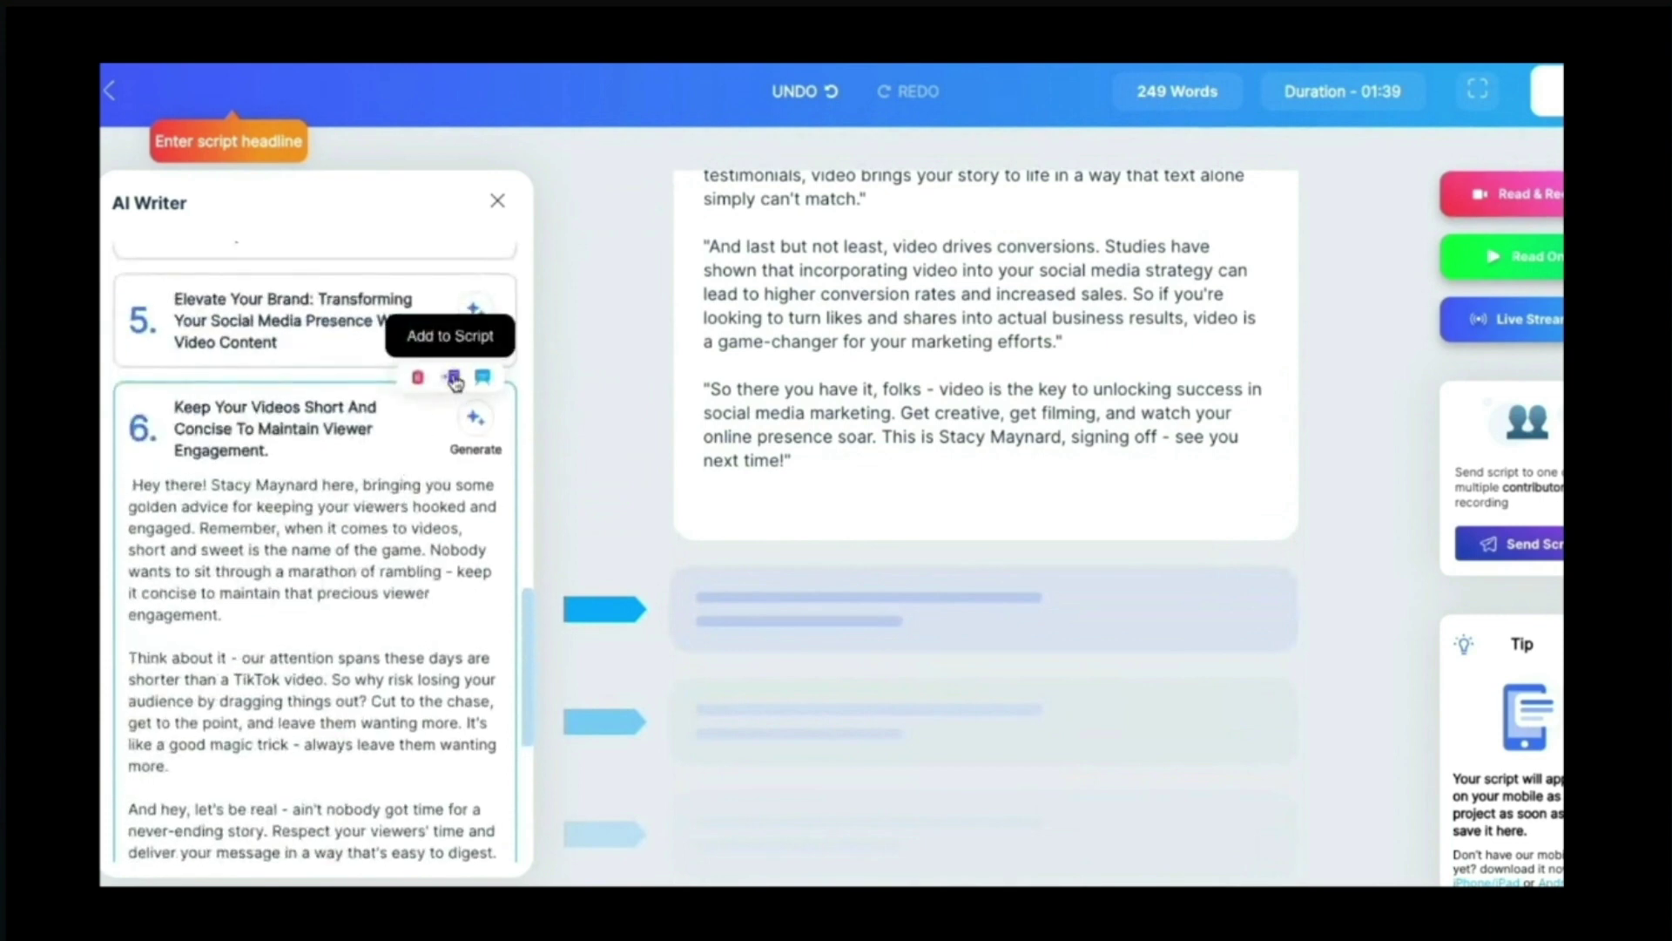
click(454, 380)
- Delete the duplicate greeting sentence from the newly added text
scroll(871, 566, down, 1)
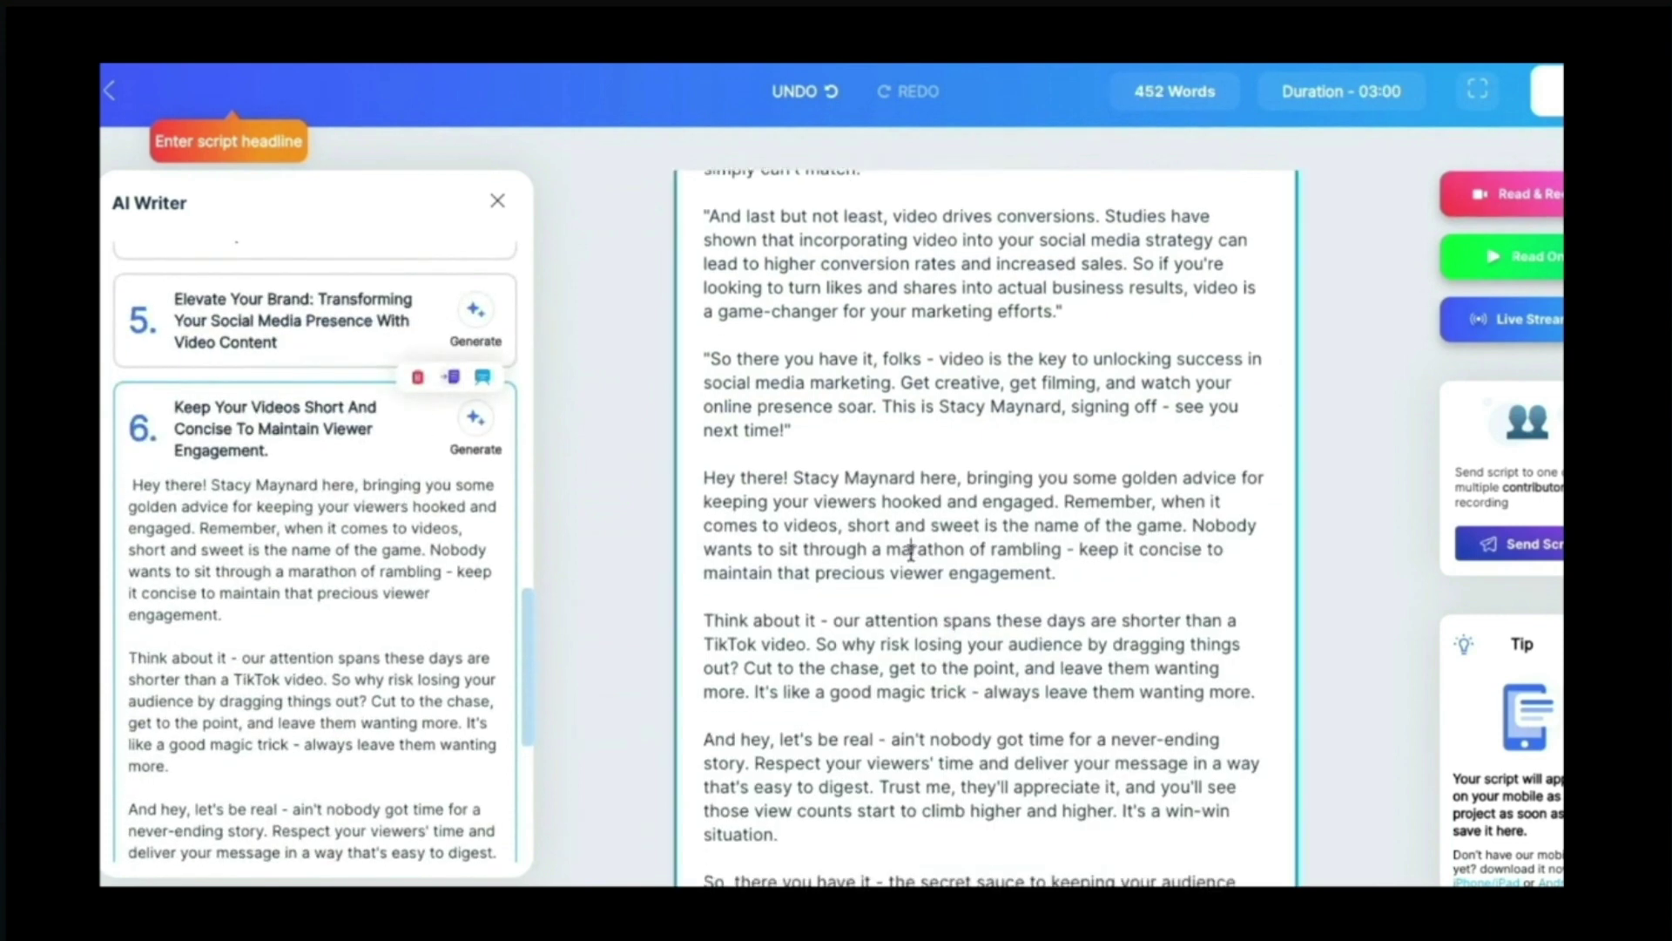
click(1061, 503)
drag(1055, 502, 688, 446)
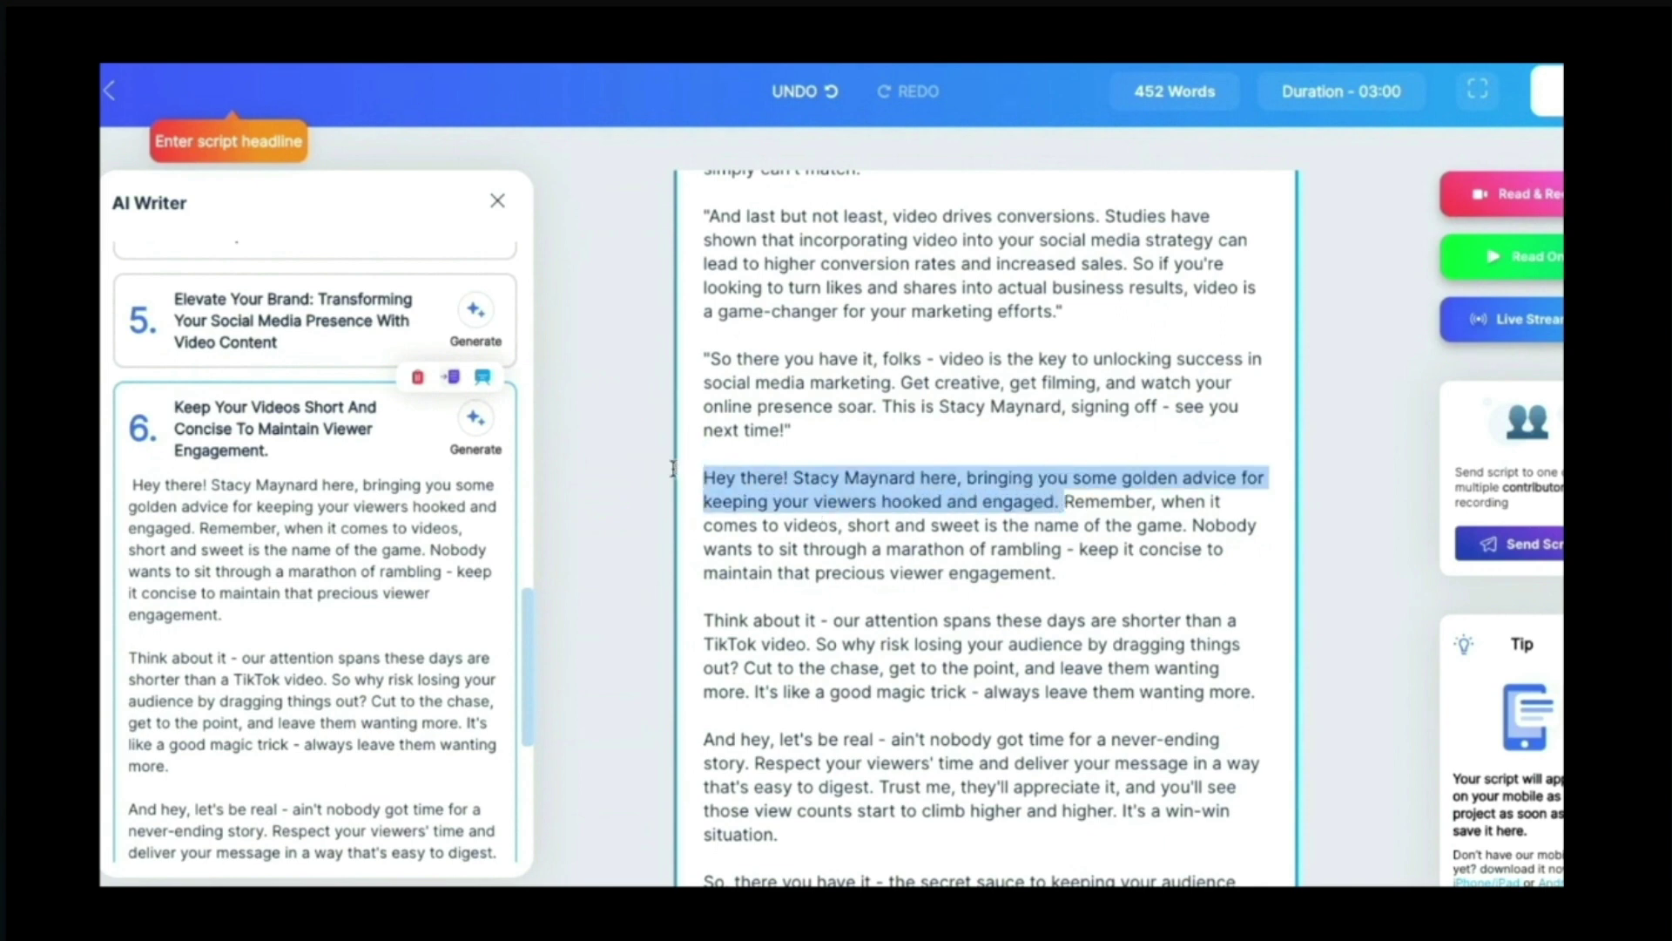
key(BackSpace)
- Generate the 'Elevate Your Brand' text and append it, bringing the script to 551 words
scroll(799, 471, down, 3)
scroll(799, 472, down, 3)
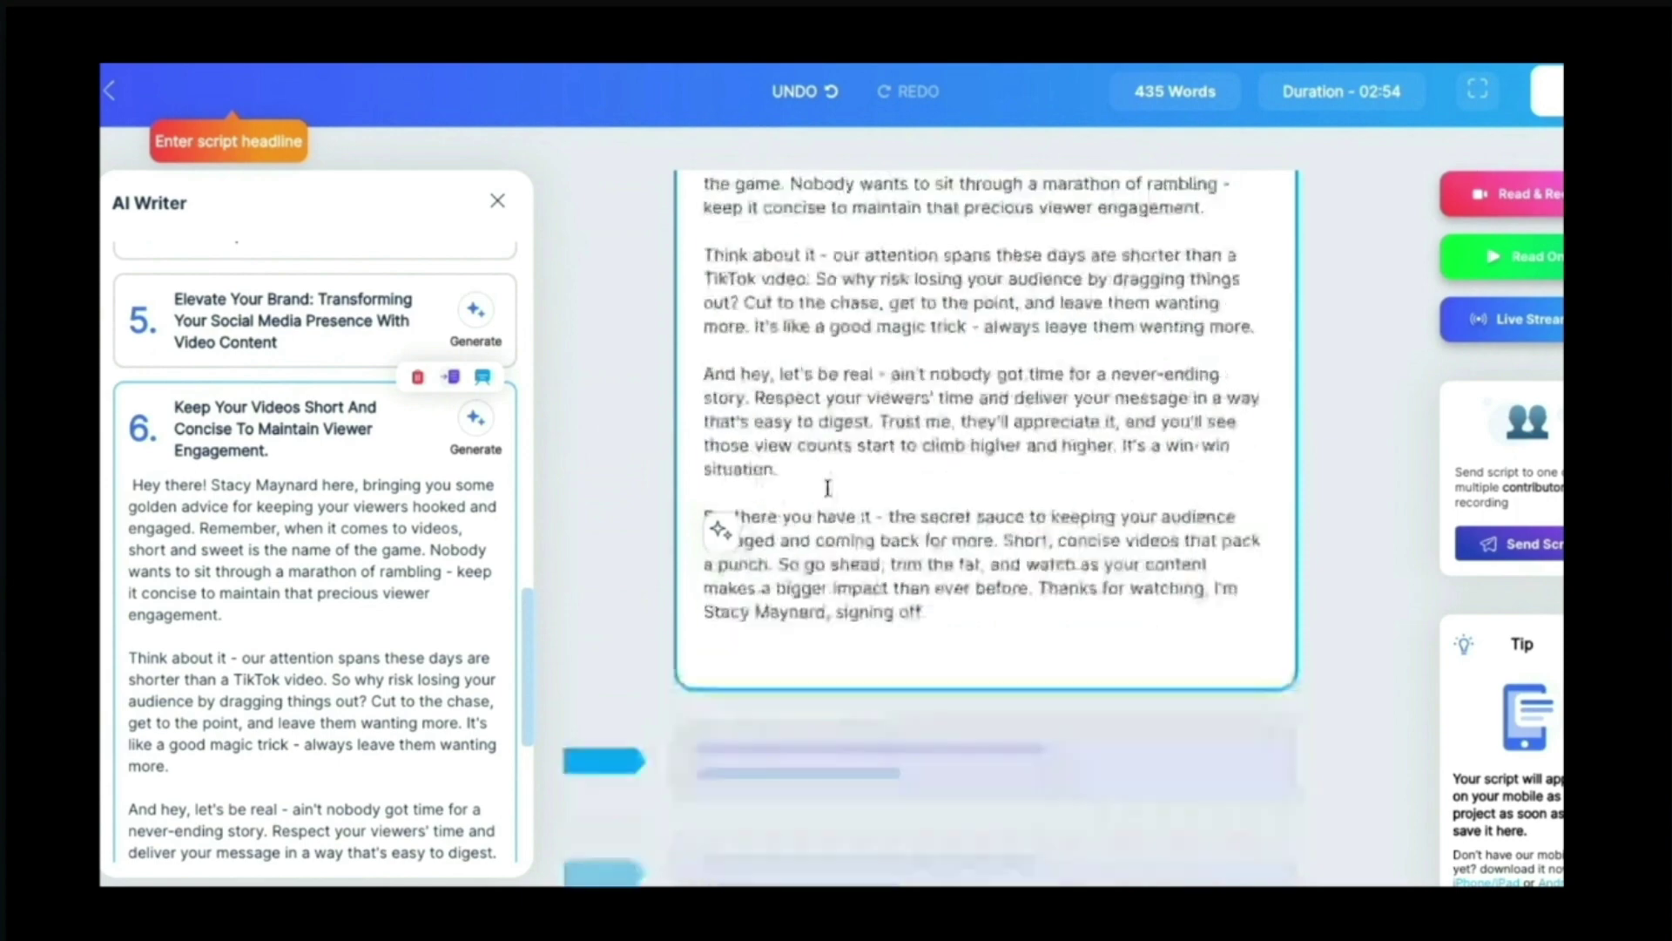
scroll(306, 582, down, 5)
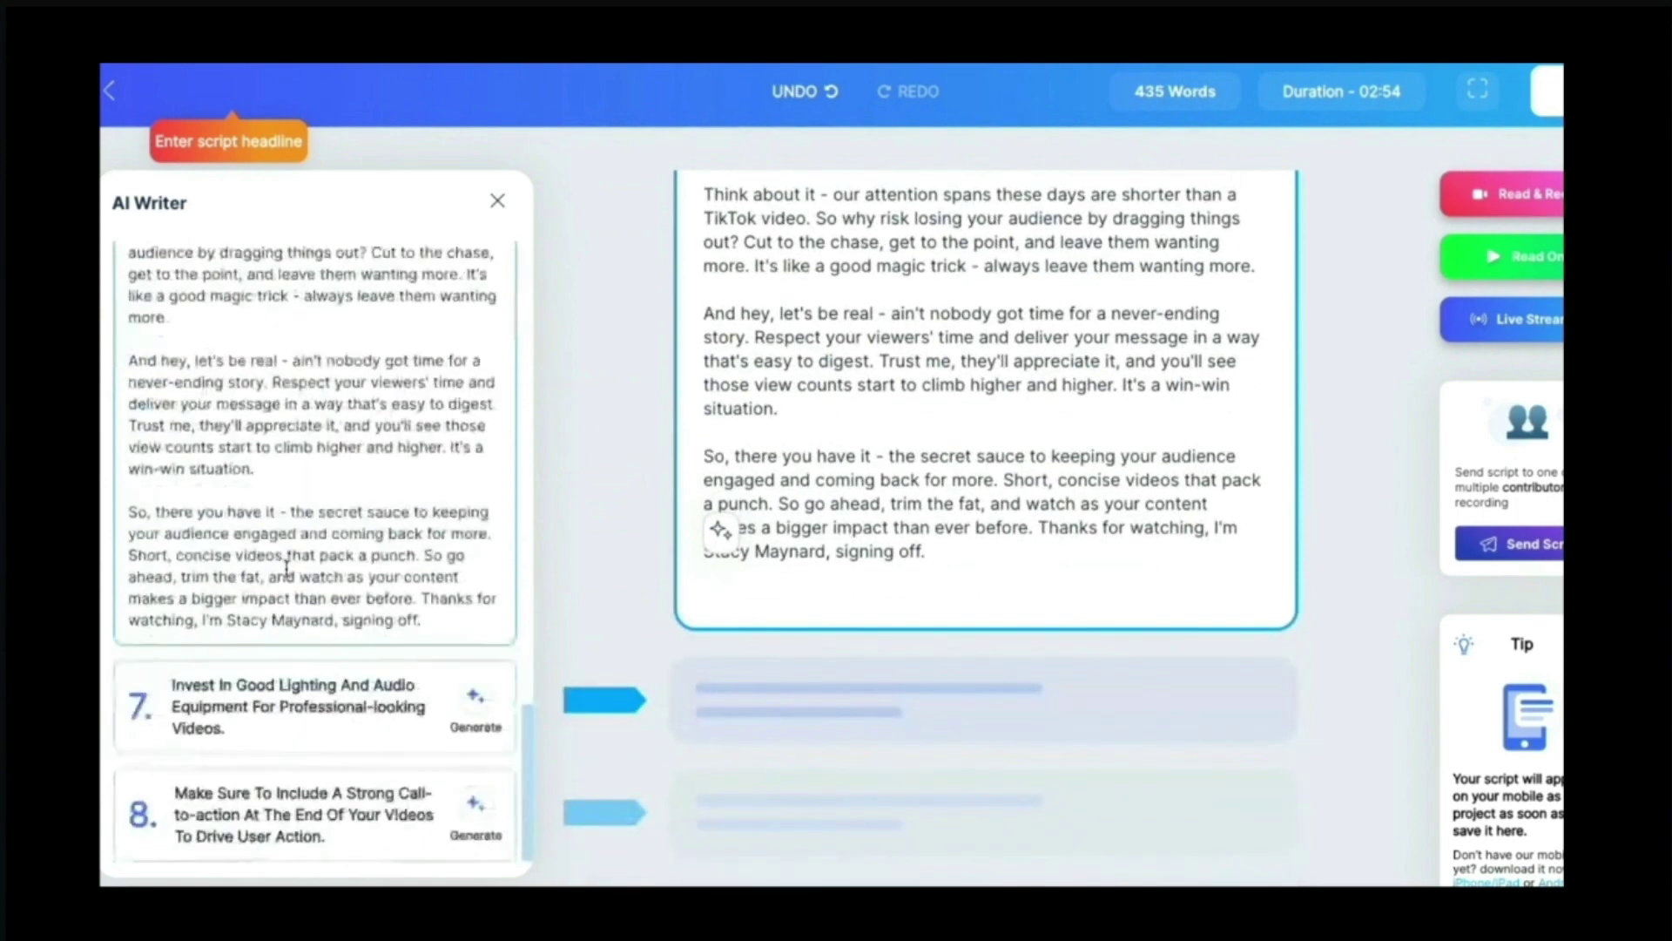
scroll(296, 574, up, 10)
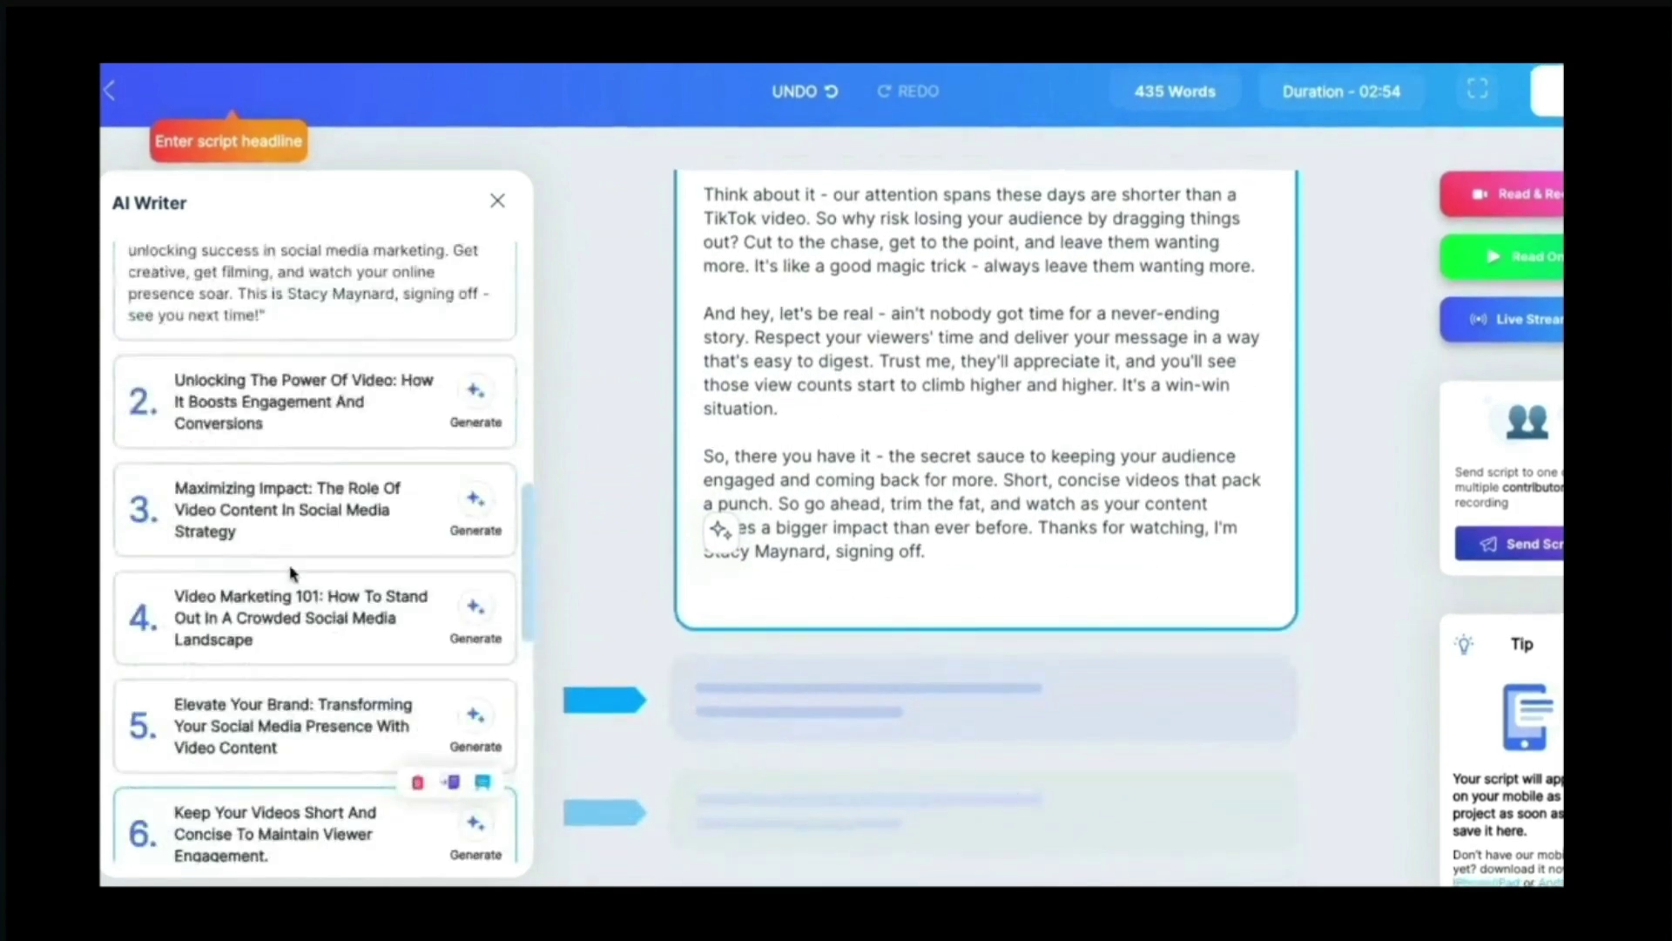
scroll(292, 573, down, 1)
click(473, 657)
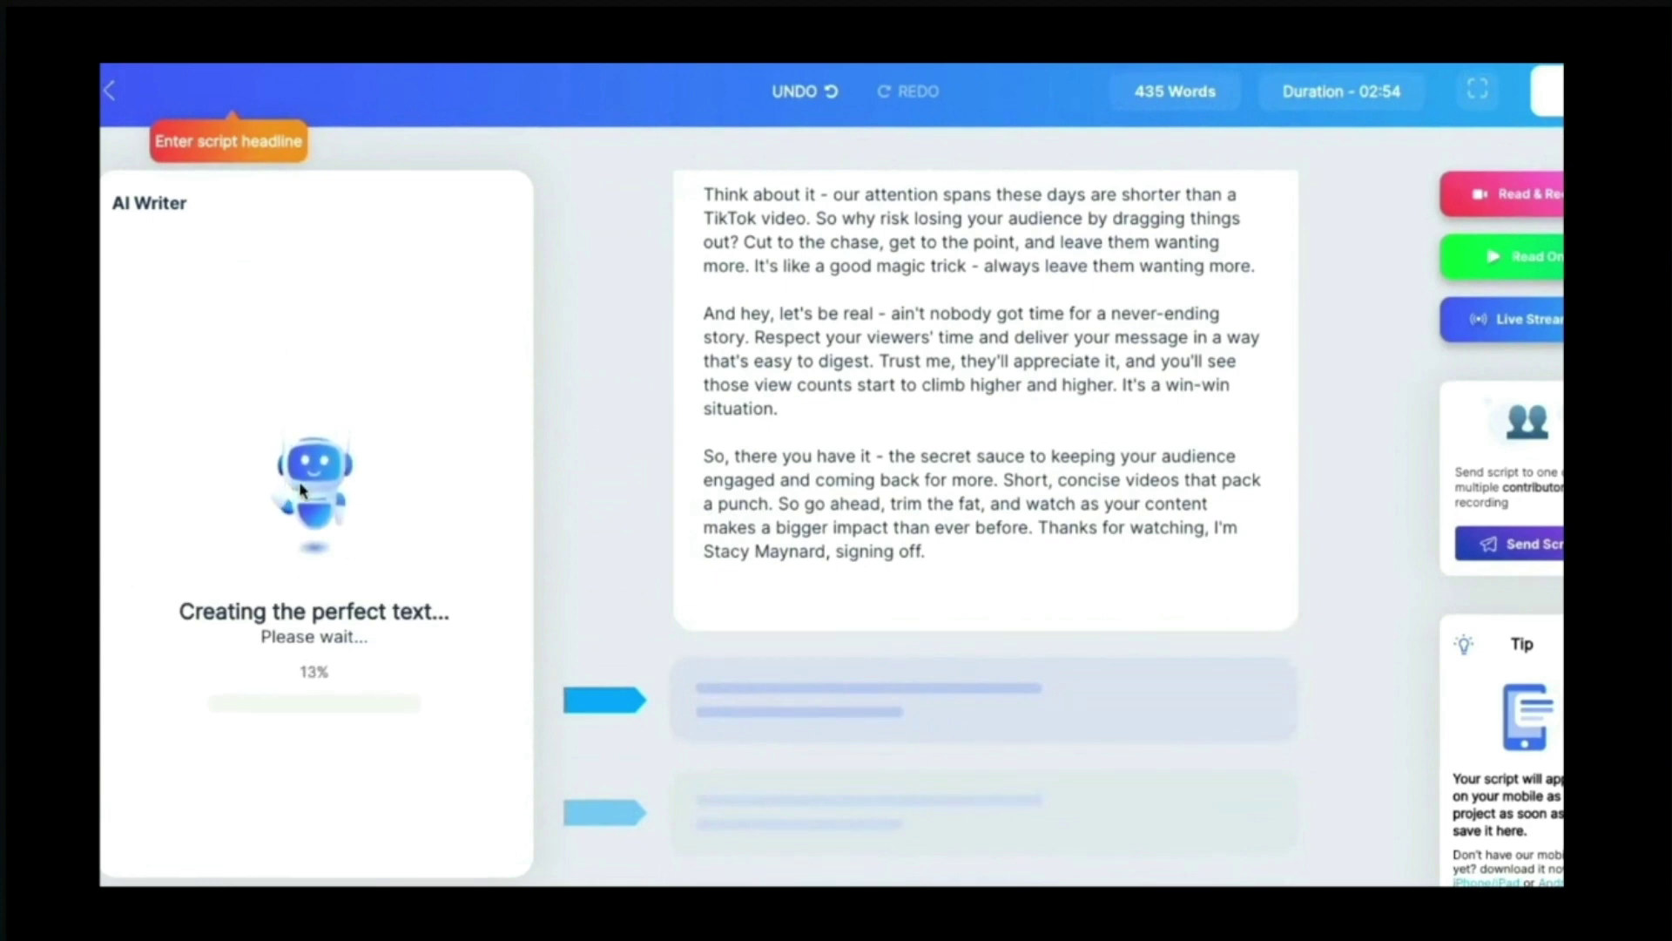
scroll(944, 381, up, 10)
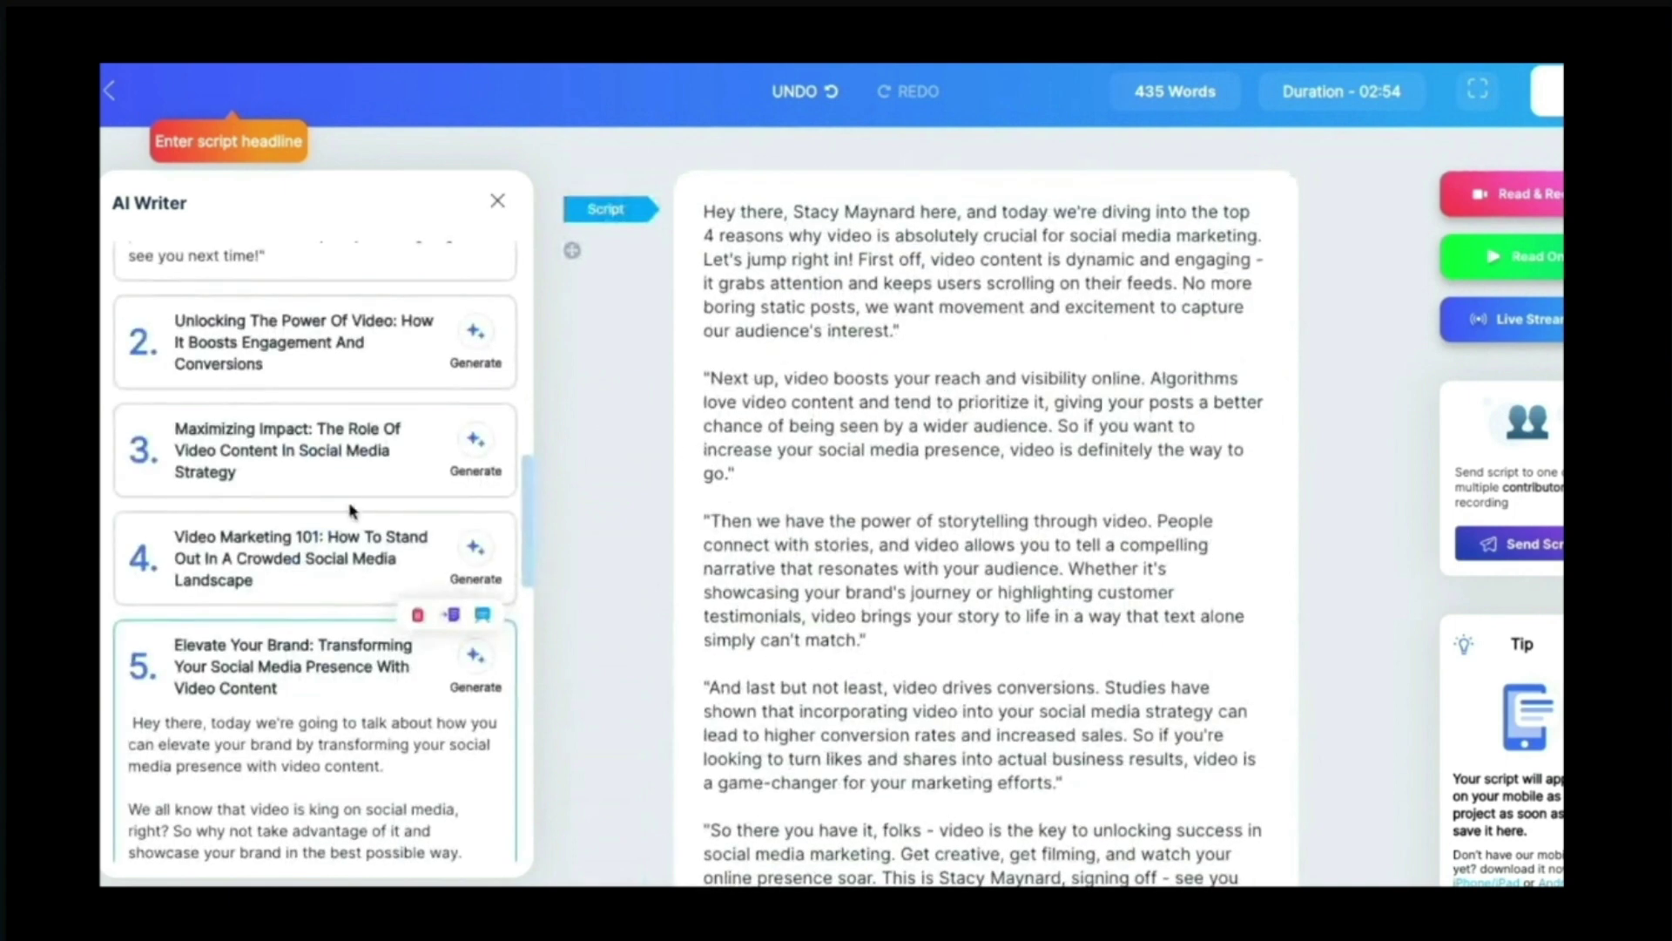
scroll(349, 505, down, 2)
scroll(349, 506, down, 2)
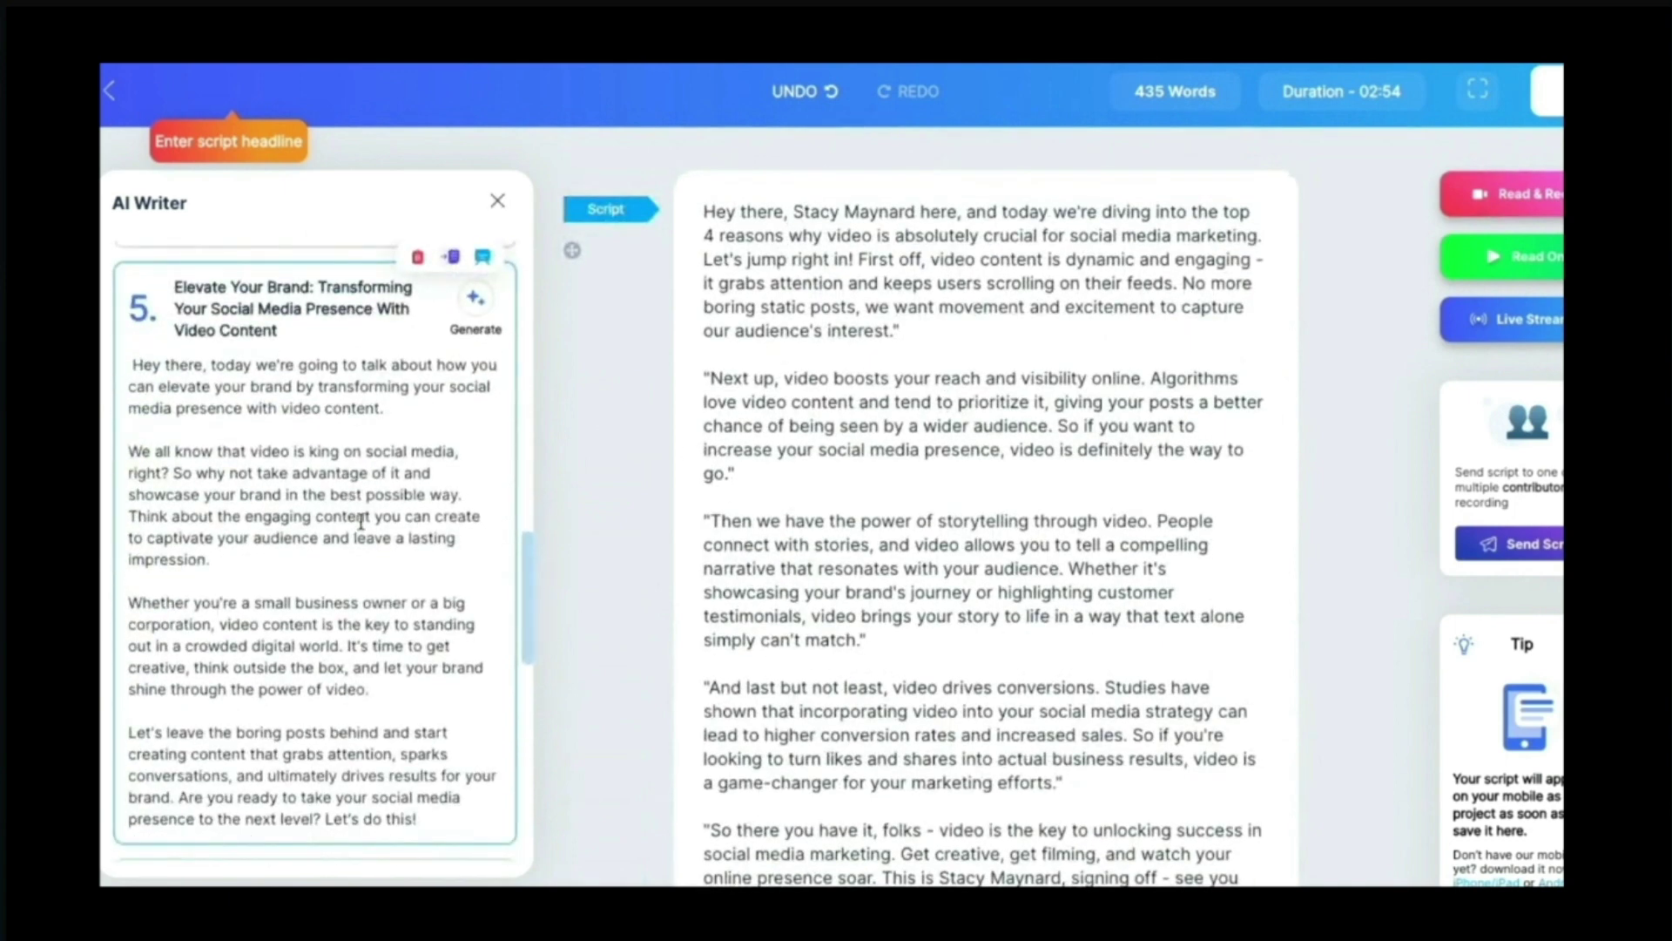
click(450, 256)
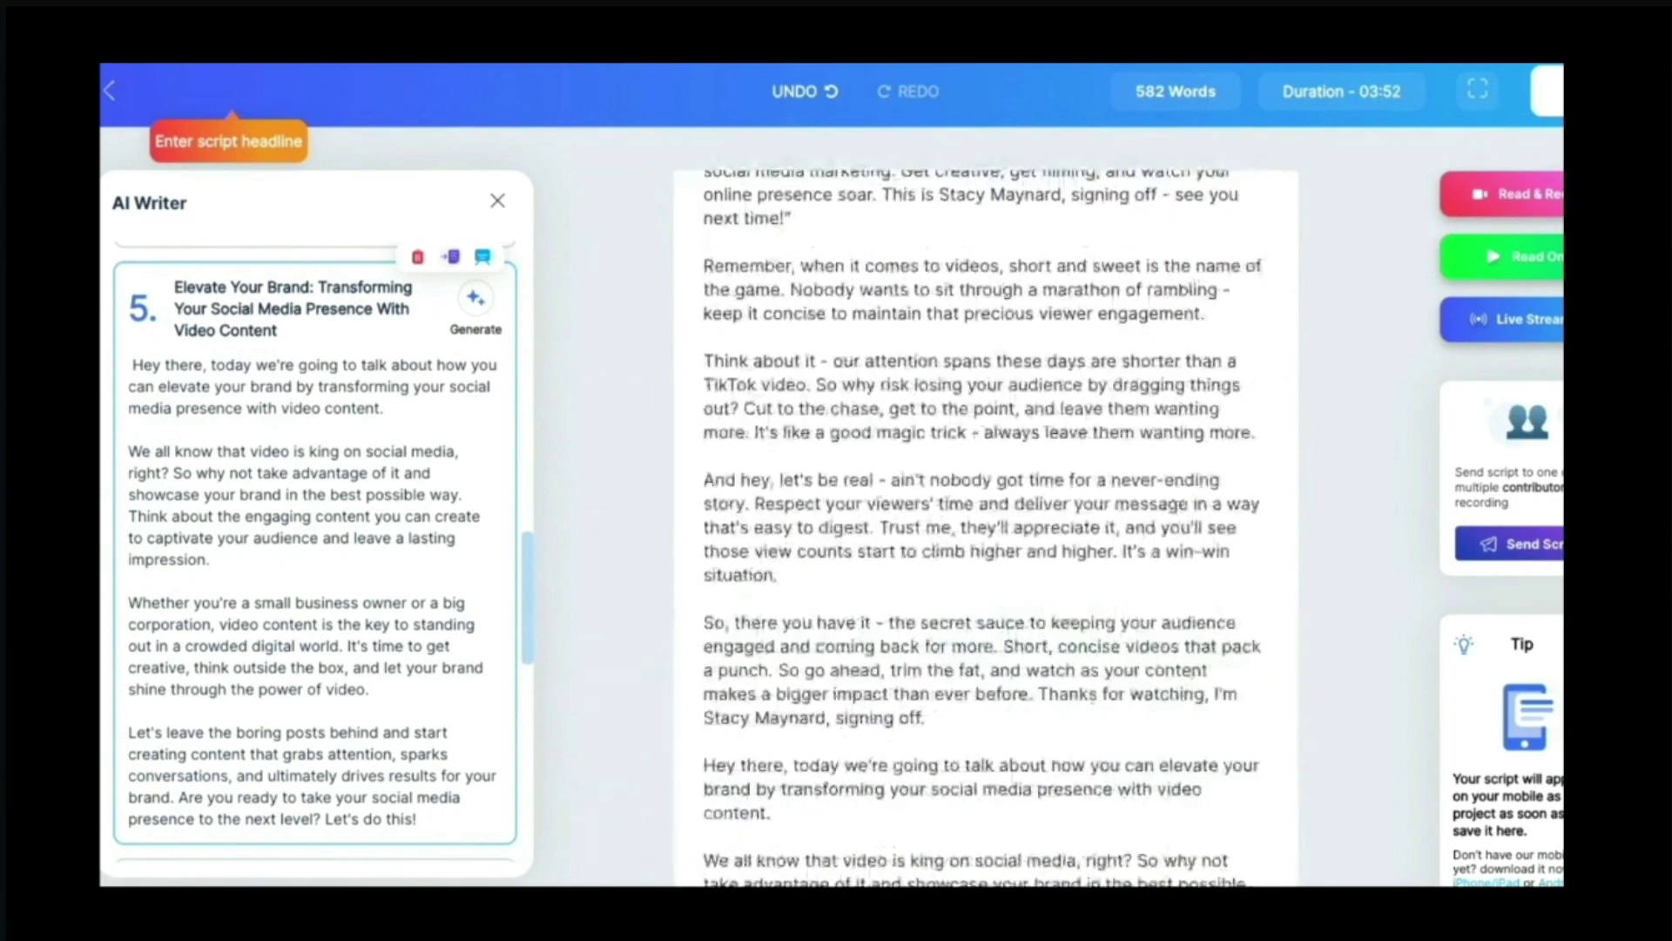
scroll(836, 557, down, 1)
scroll(941, 418, down, 1)
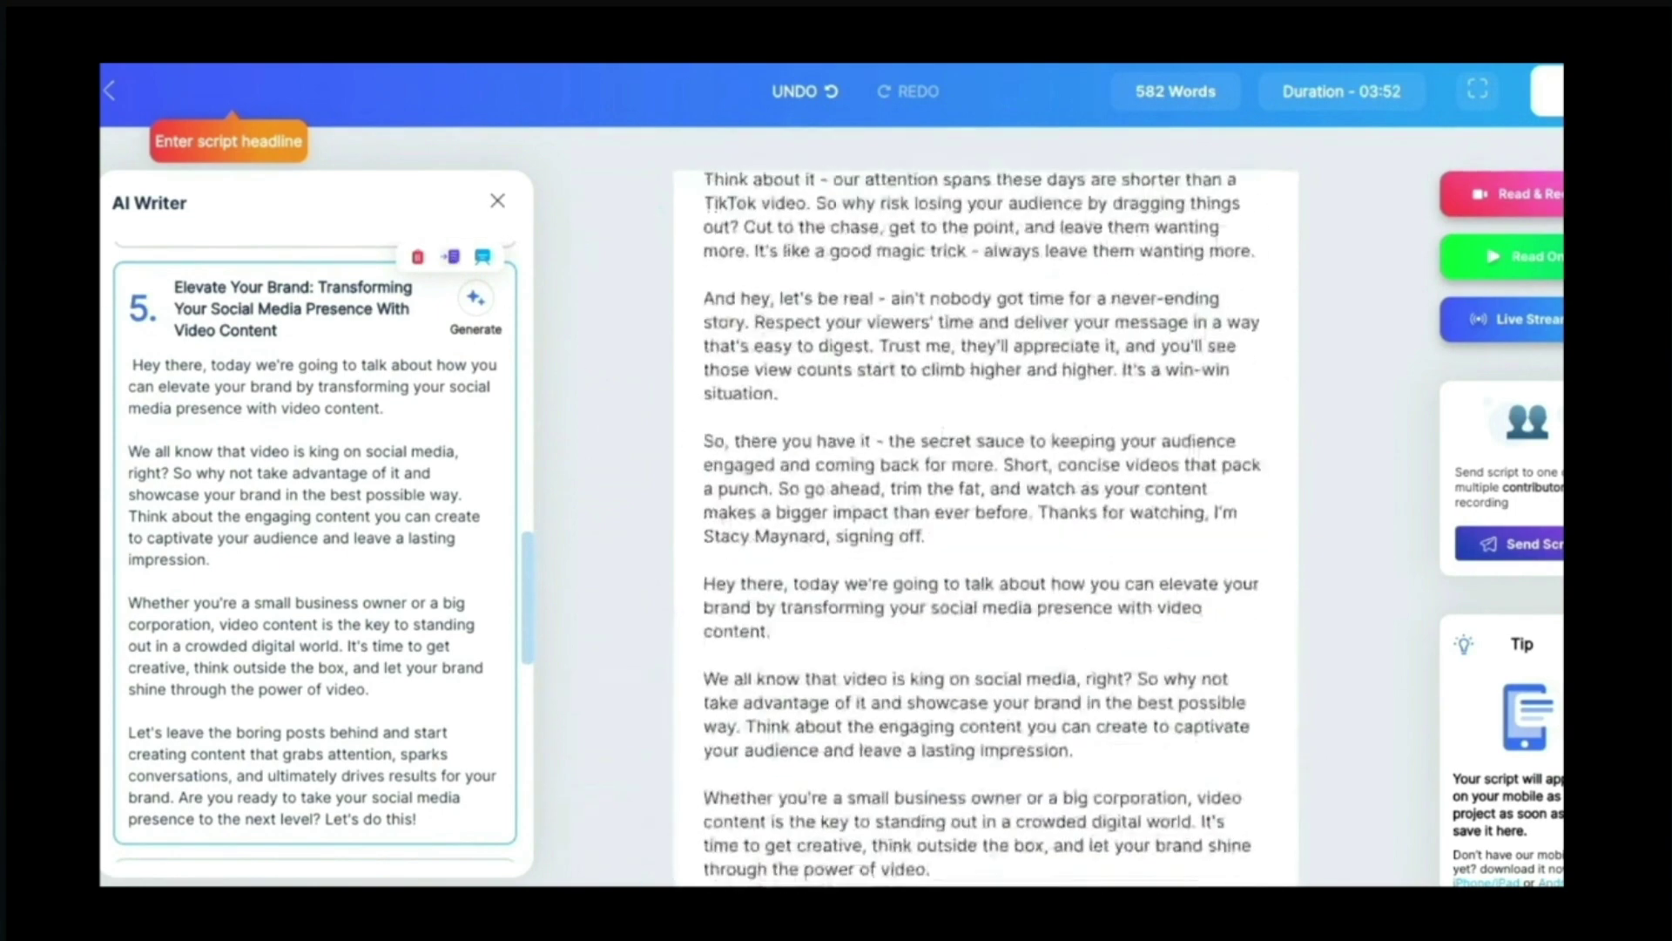
scroll(958, 545, down, 1)
scroll(967, 505, up, 15)
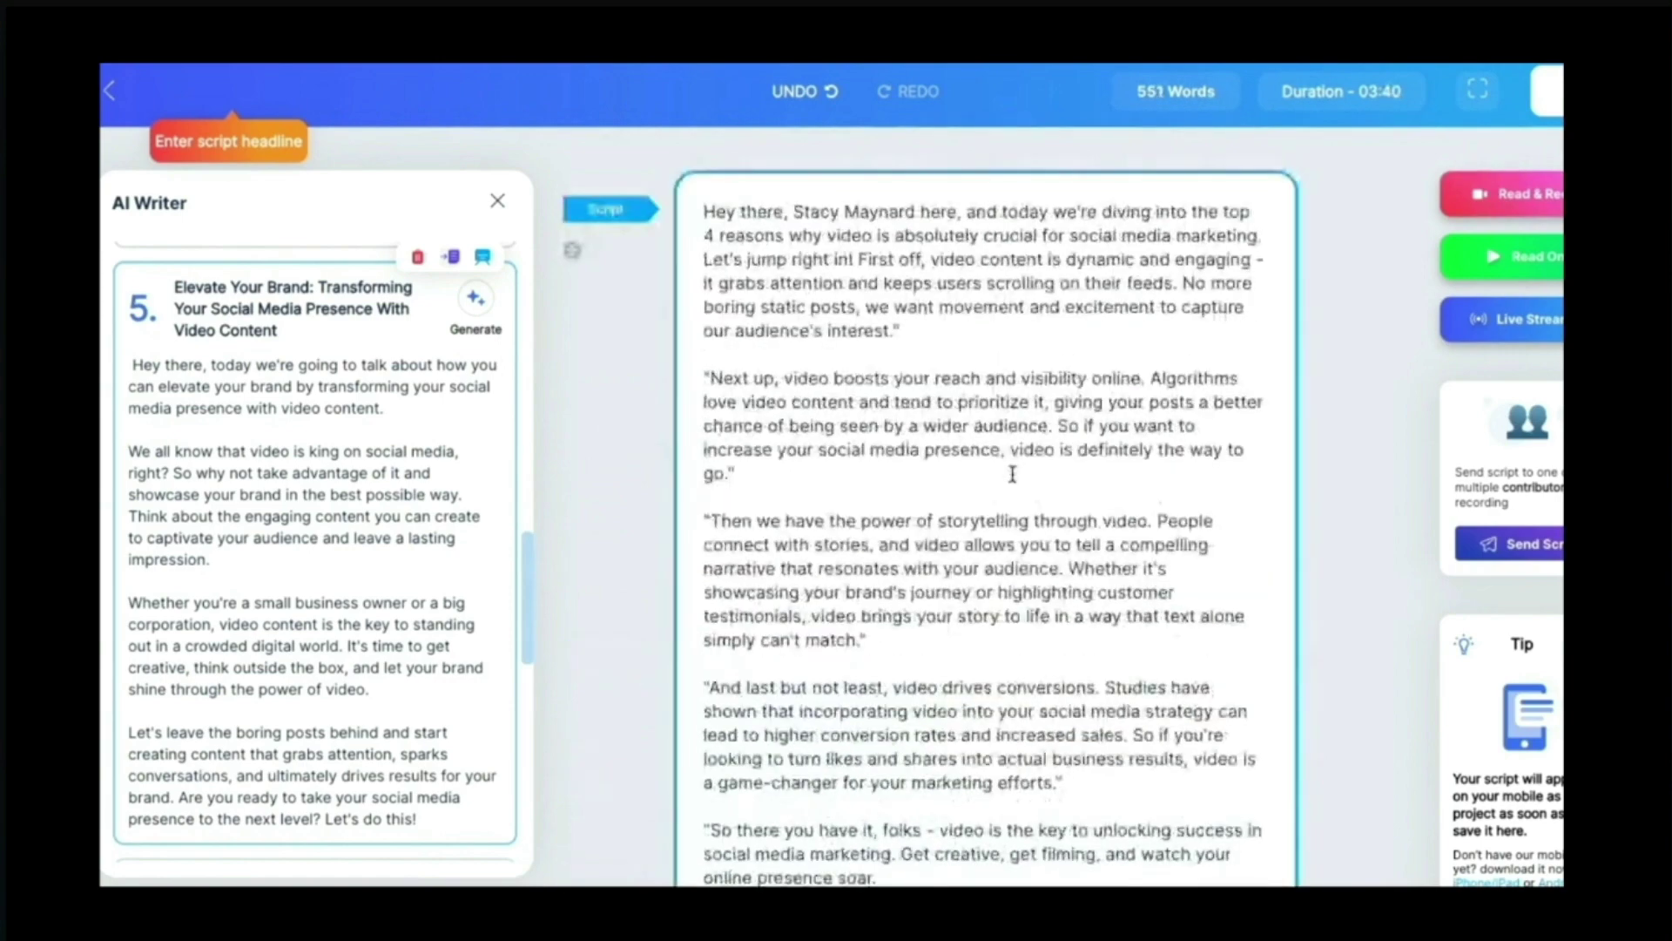
scroll(958, 436, down, 2)
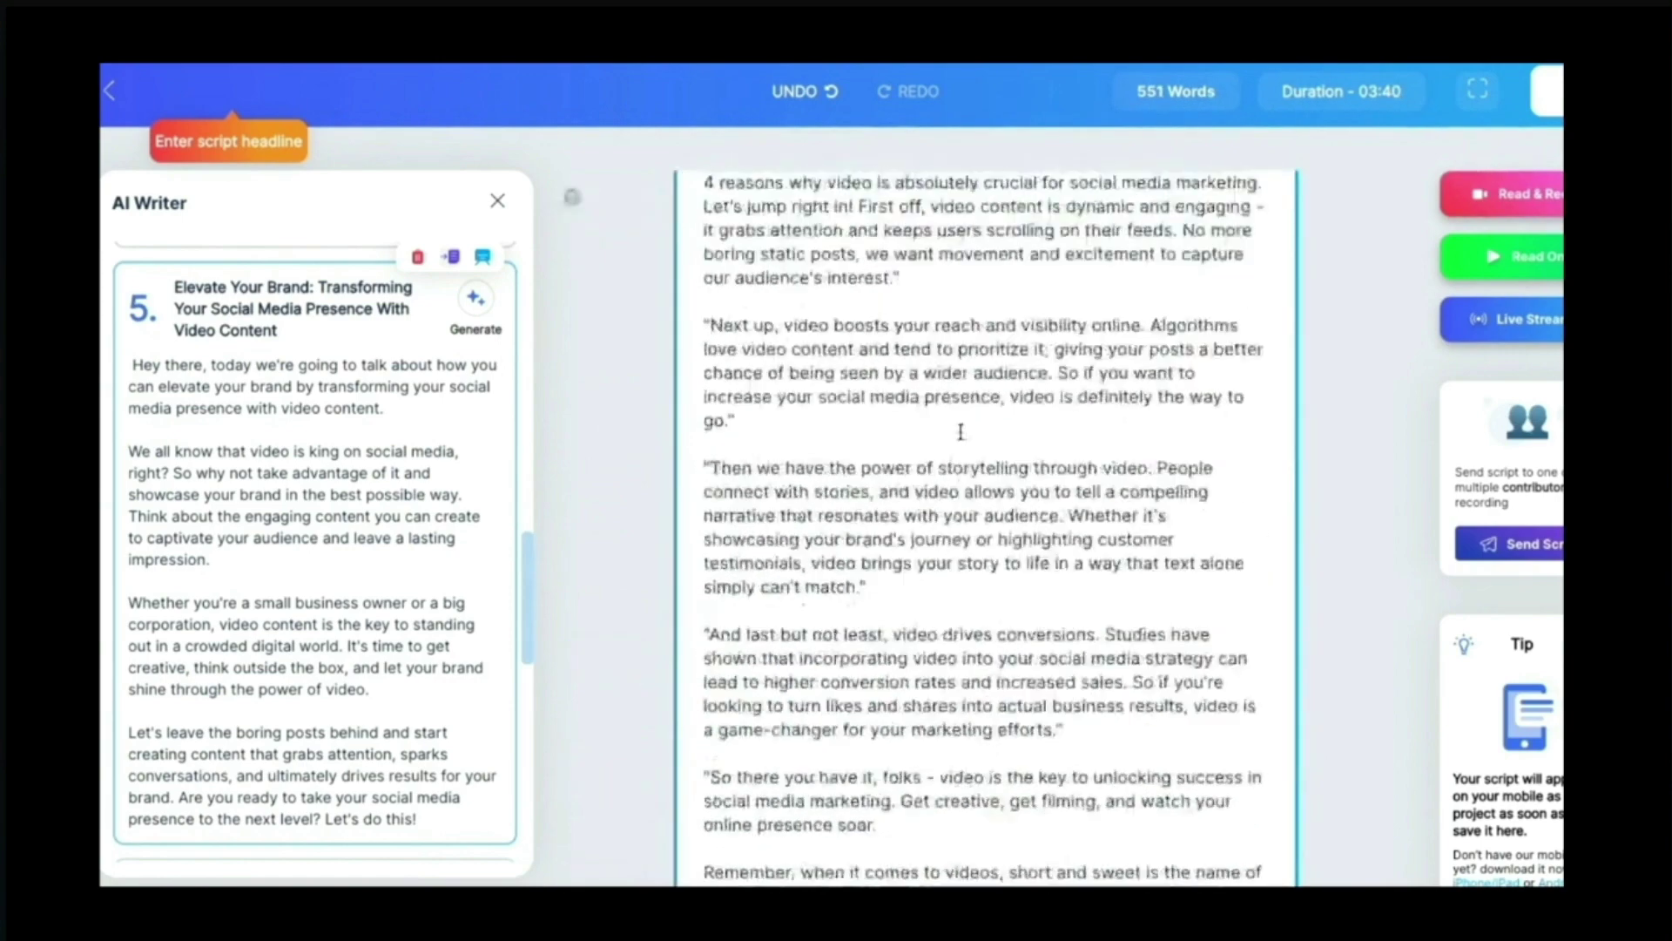
scroll(958, 435, down, 3)
scroll(958, 445, up, 8)
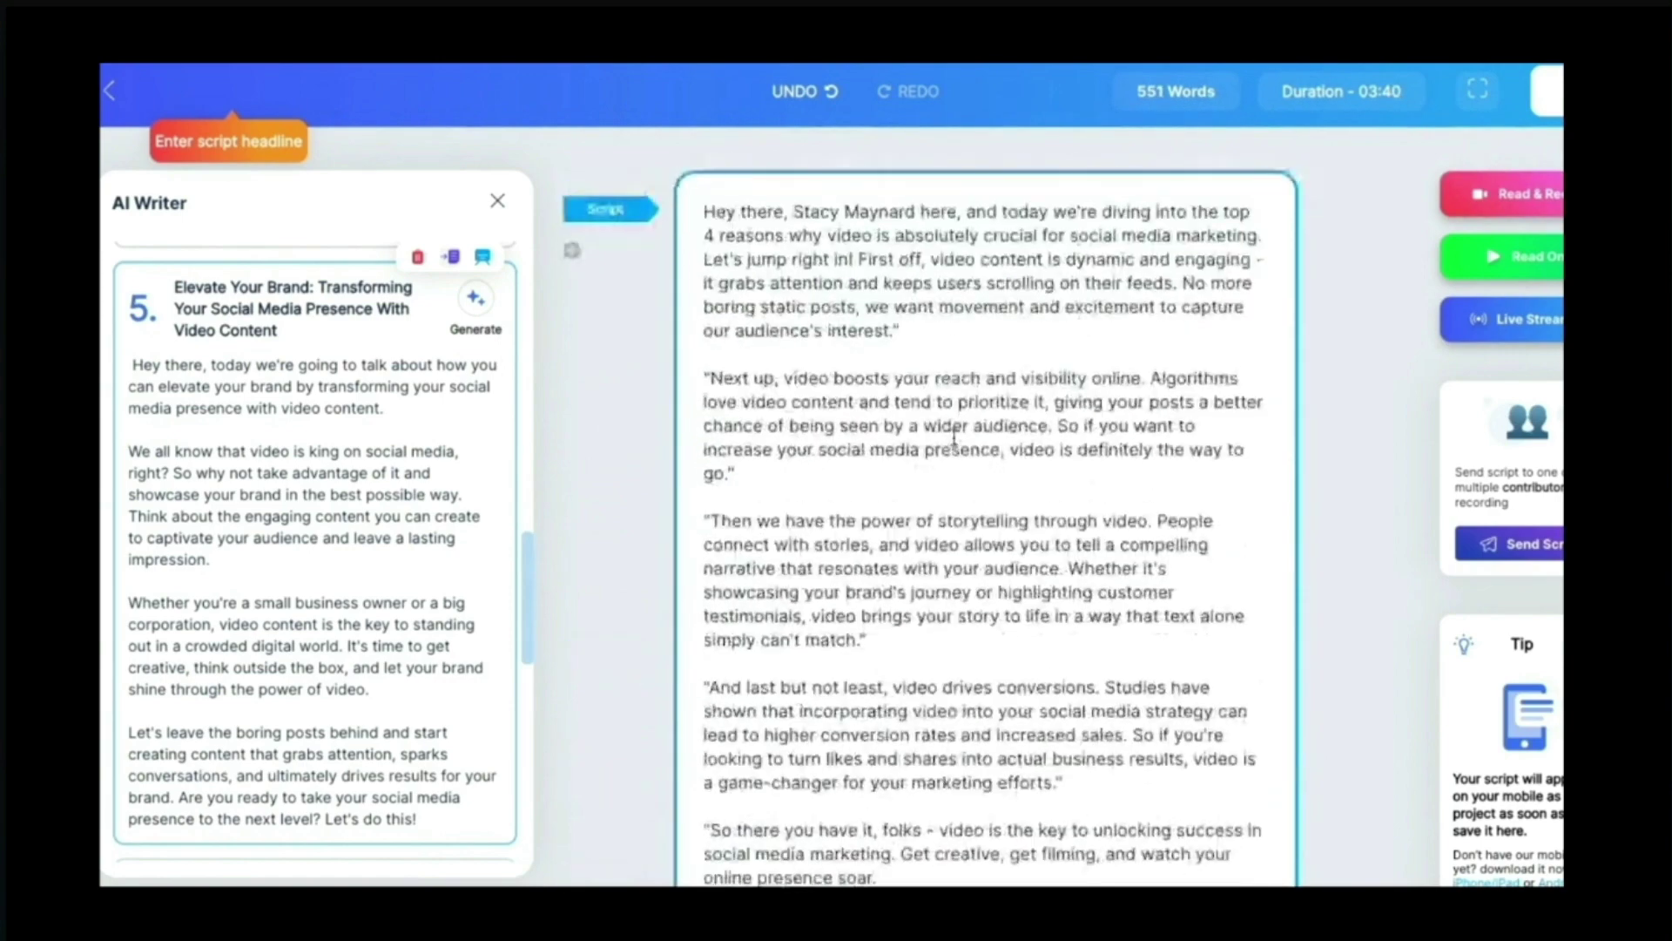
- Open the Read & Record teleprompter and adjust its scroll position to preview the script
click(1538, 197)
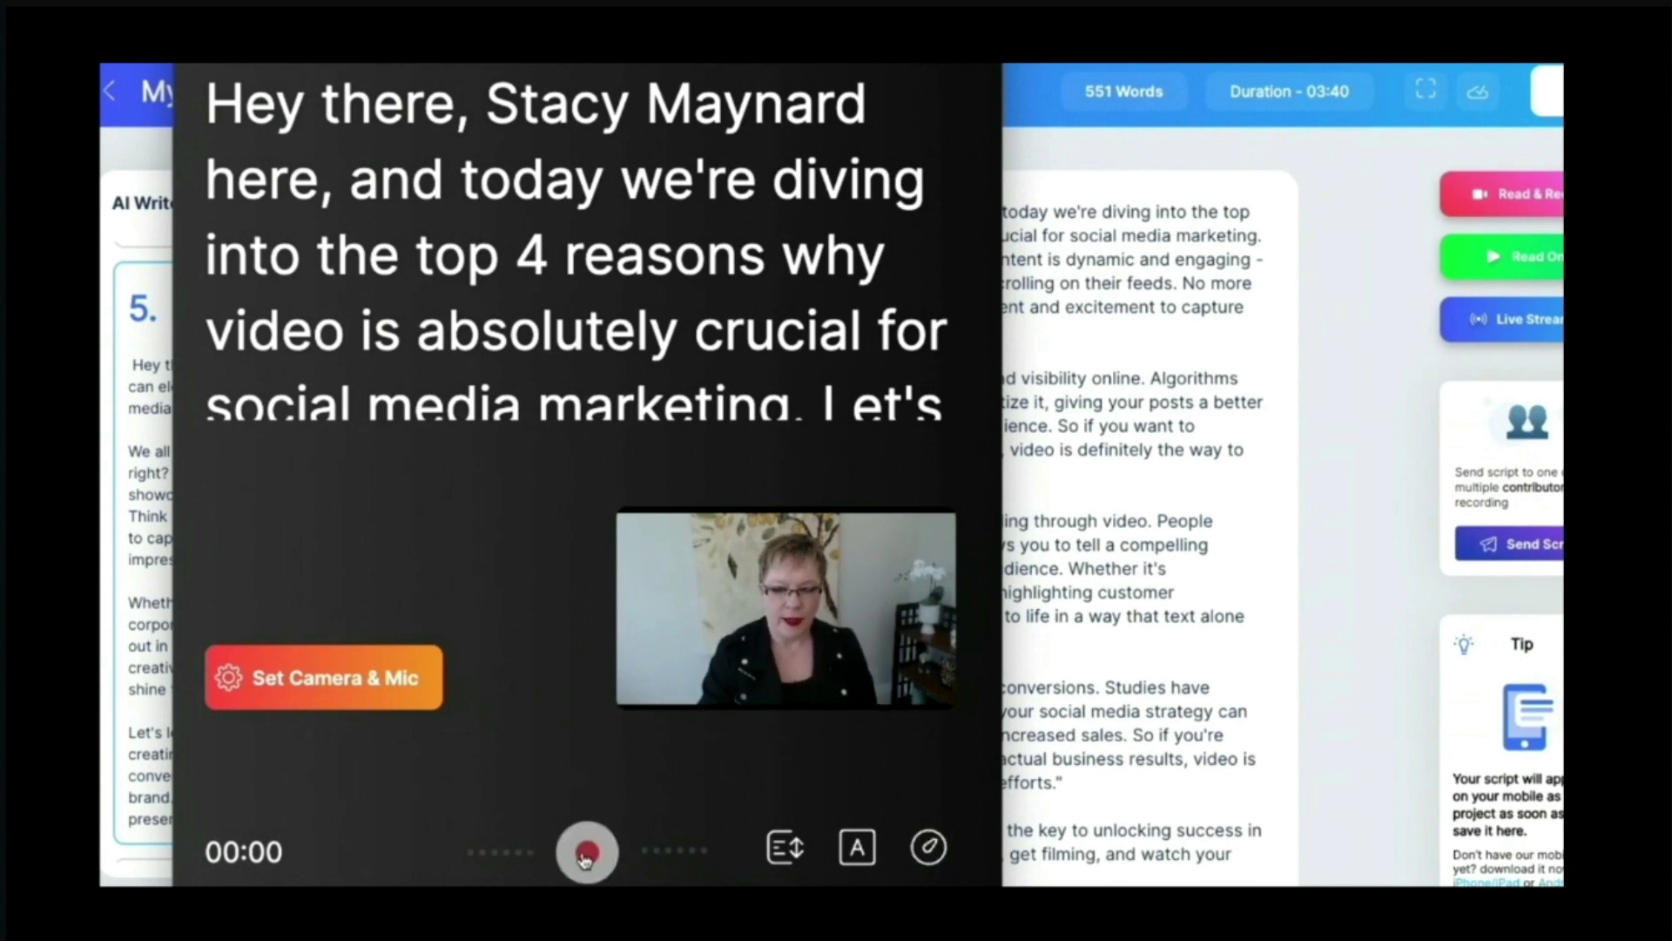
click(788, 860)
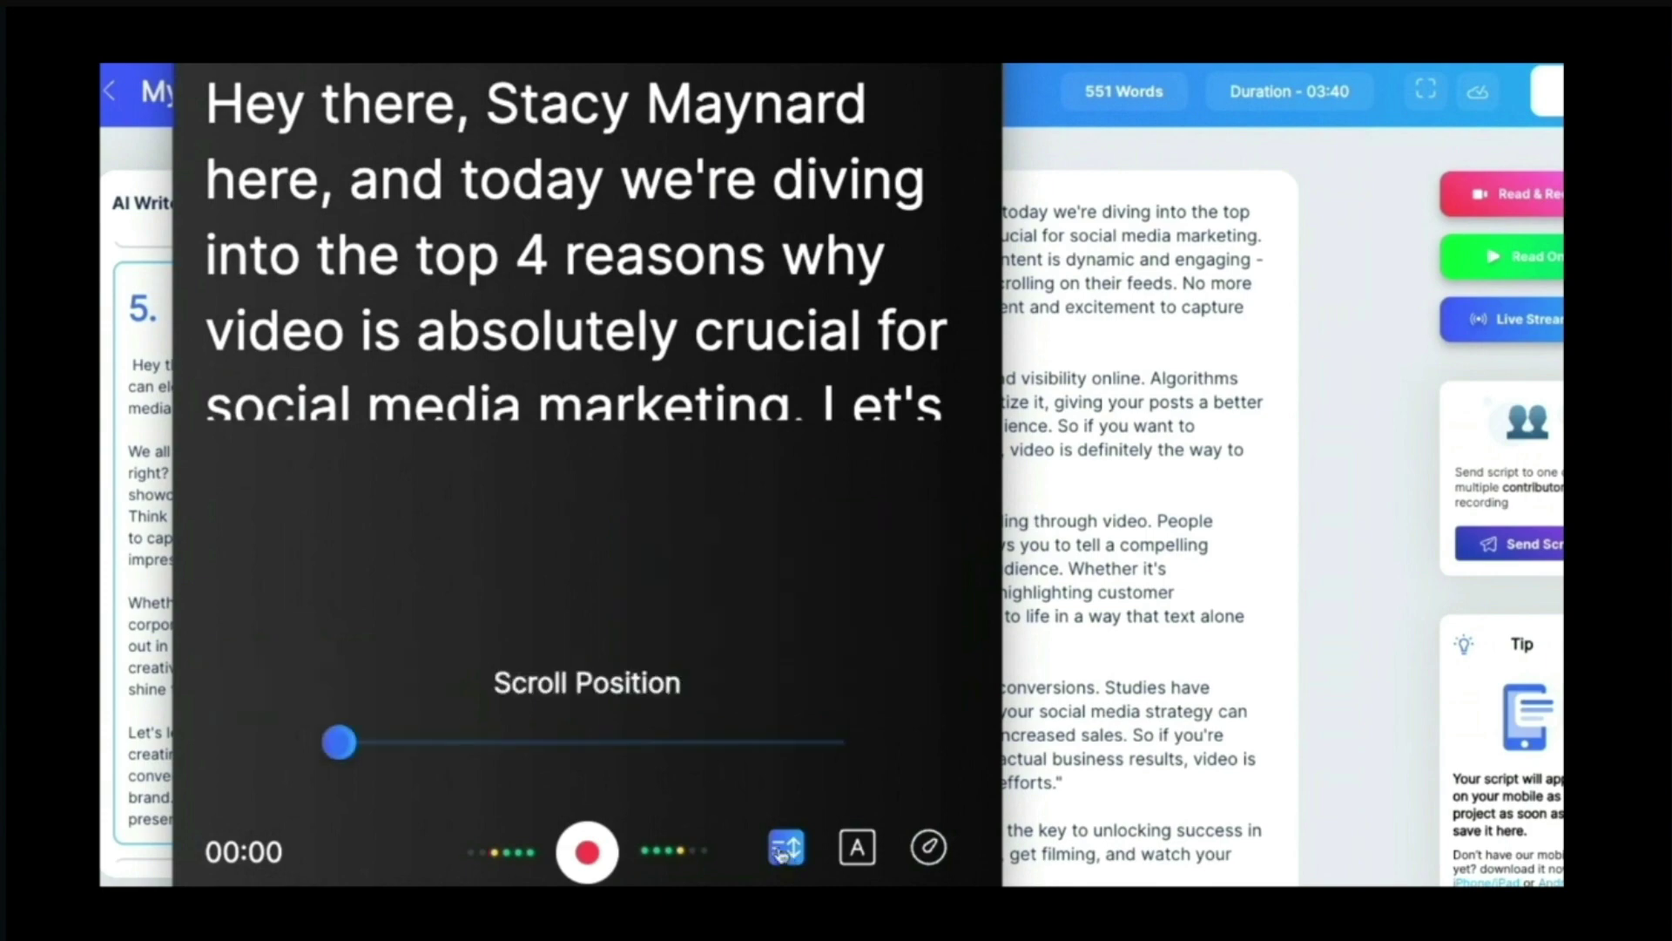
mouse_move(352, 746)
mouse_down()
mouse_move(418, 742)
mouse_move(338, 742)
mouse_up()
- Shrink the teleprompter font size, set speed to 116 words/min, and start recording
click(857, 849)
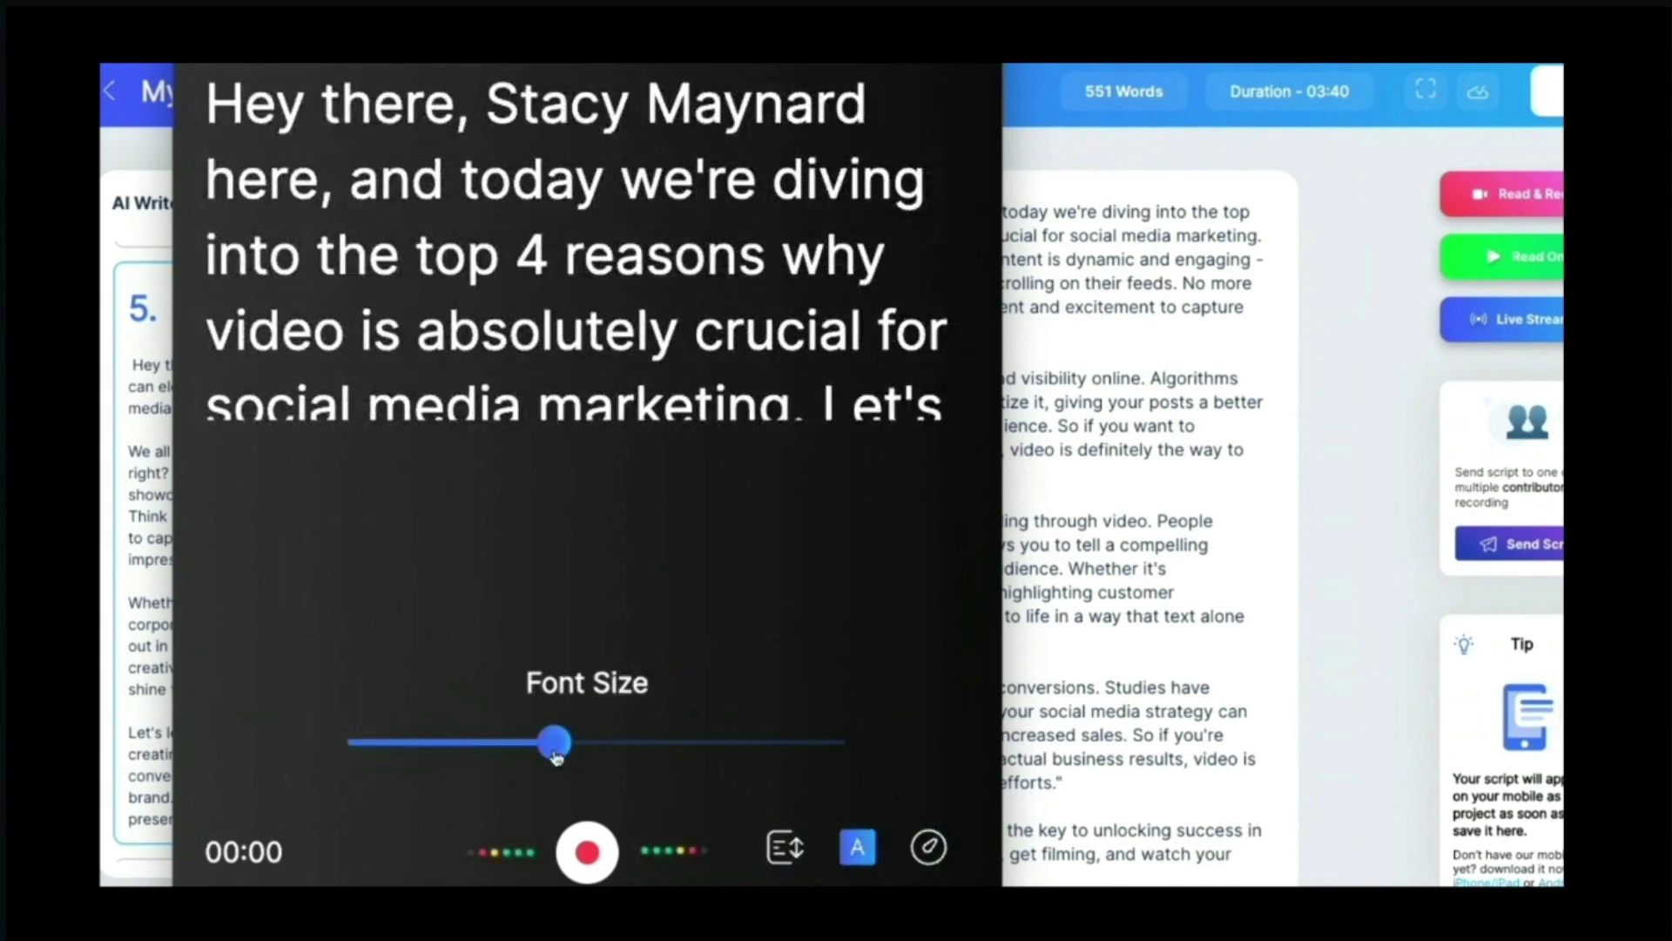
mouse_move(554, 743)
mouse_down()
mouse_move(527, 745)
mouse_move(583, 743)
mouse_move(480, 746)
mouse_move(494, 743)
mouse_up()
click(926, 862)
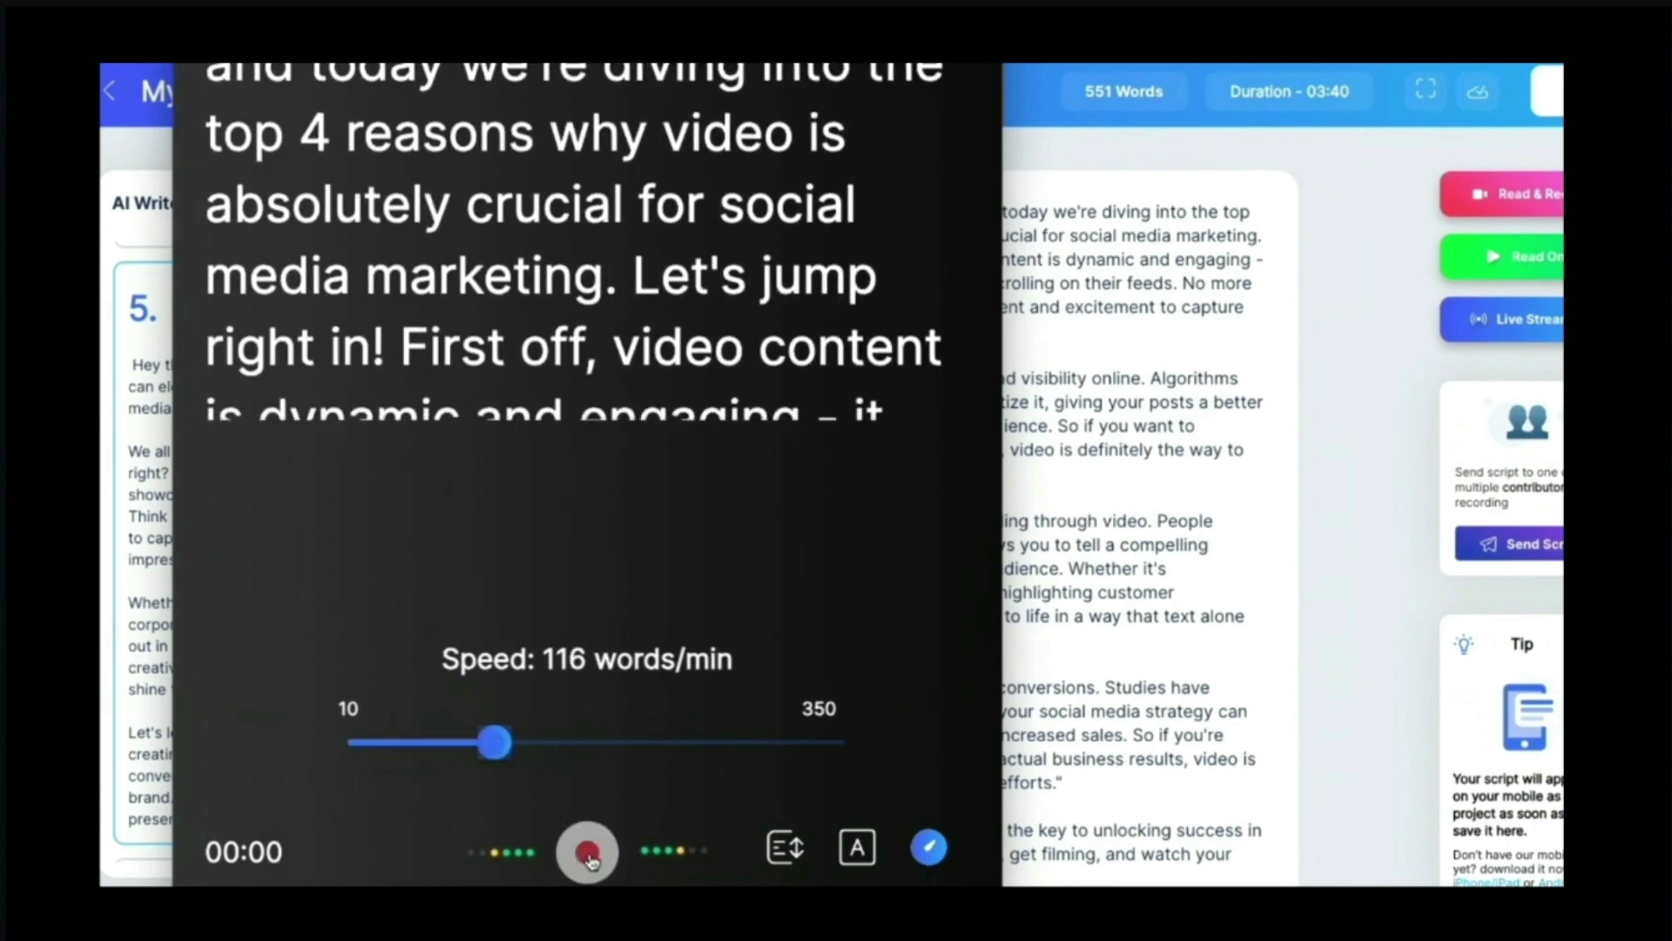
click(588, 854)
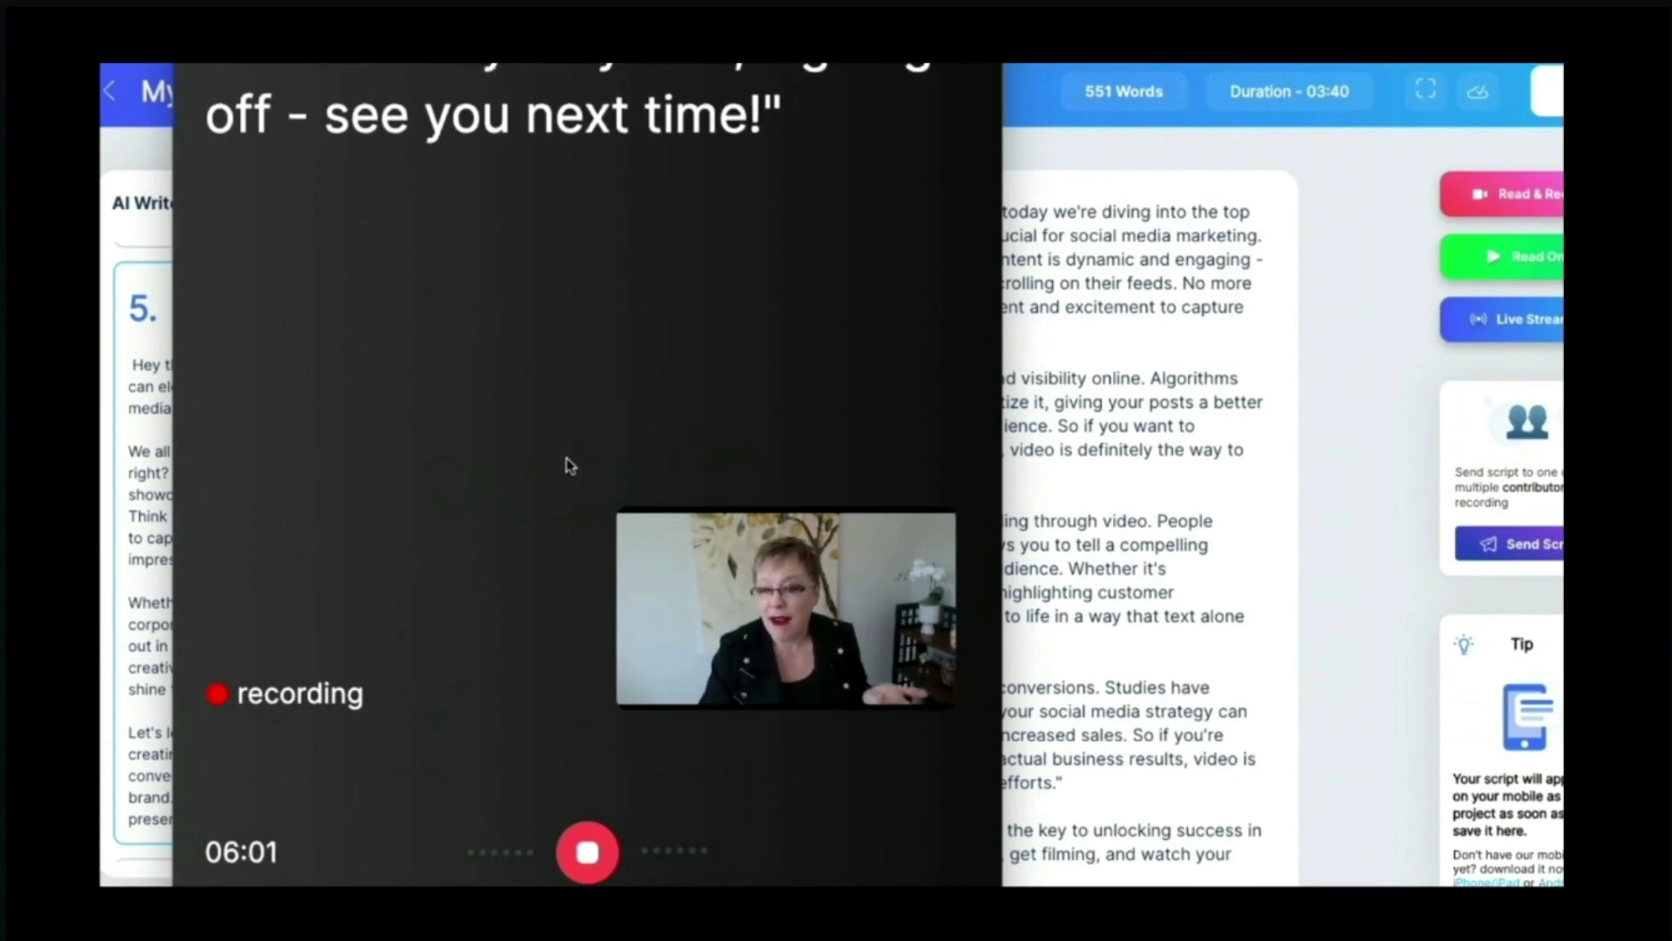
- Stop the teleprompter recording to see the finished take offered as .webm or .mp4
click(588, 852)
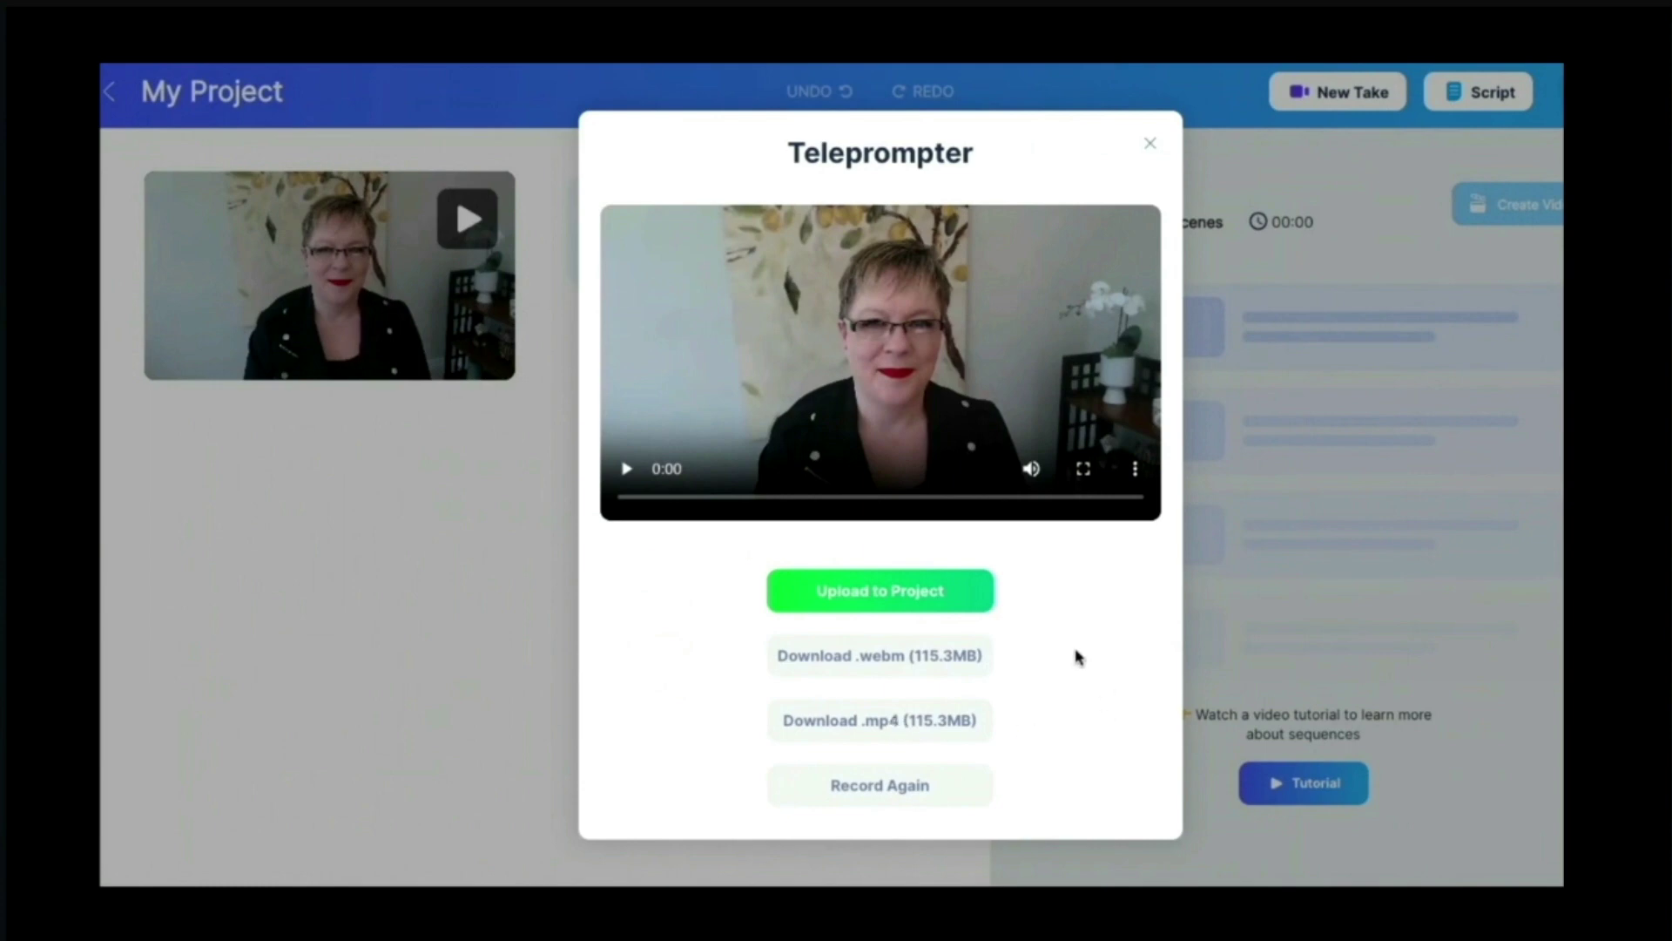
- Upload the recording to the project as Take 2 and show its Edit/Share menu
click(877, 589)
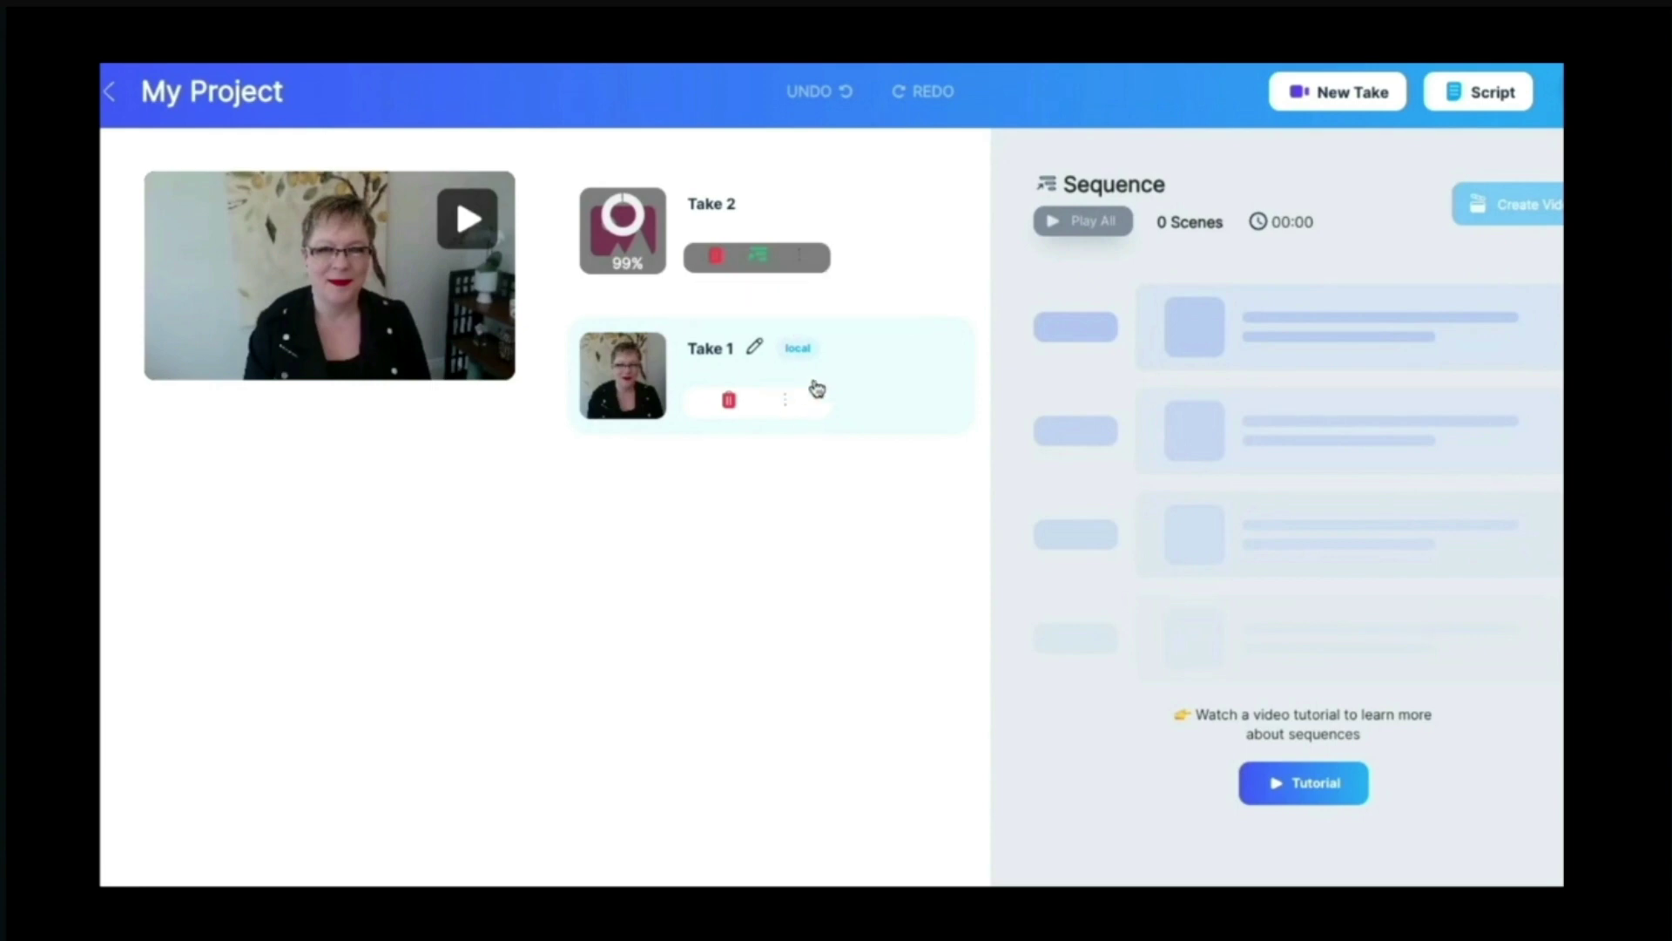
click(799, 260)
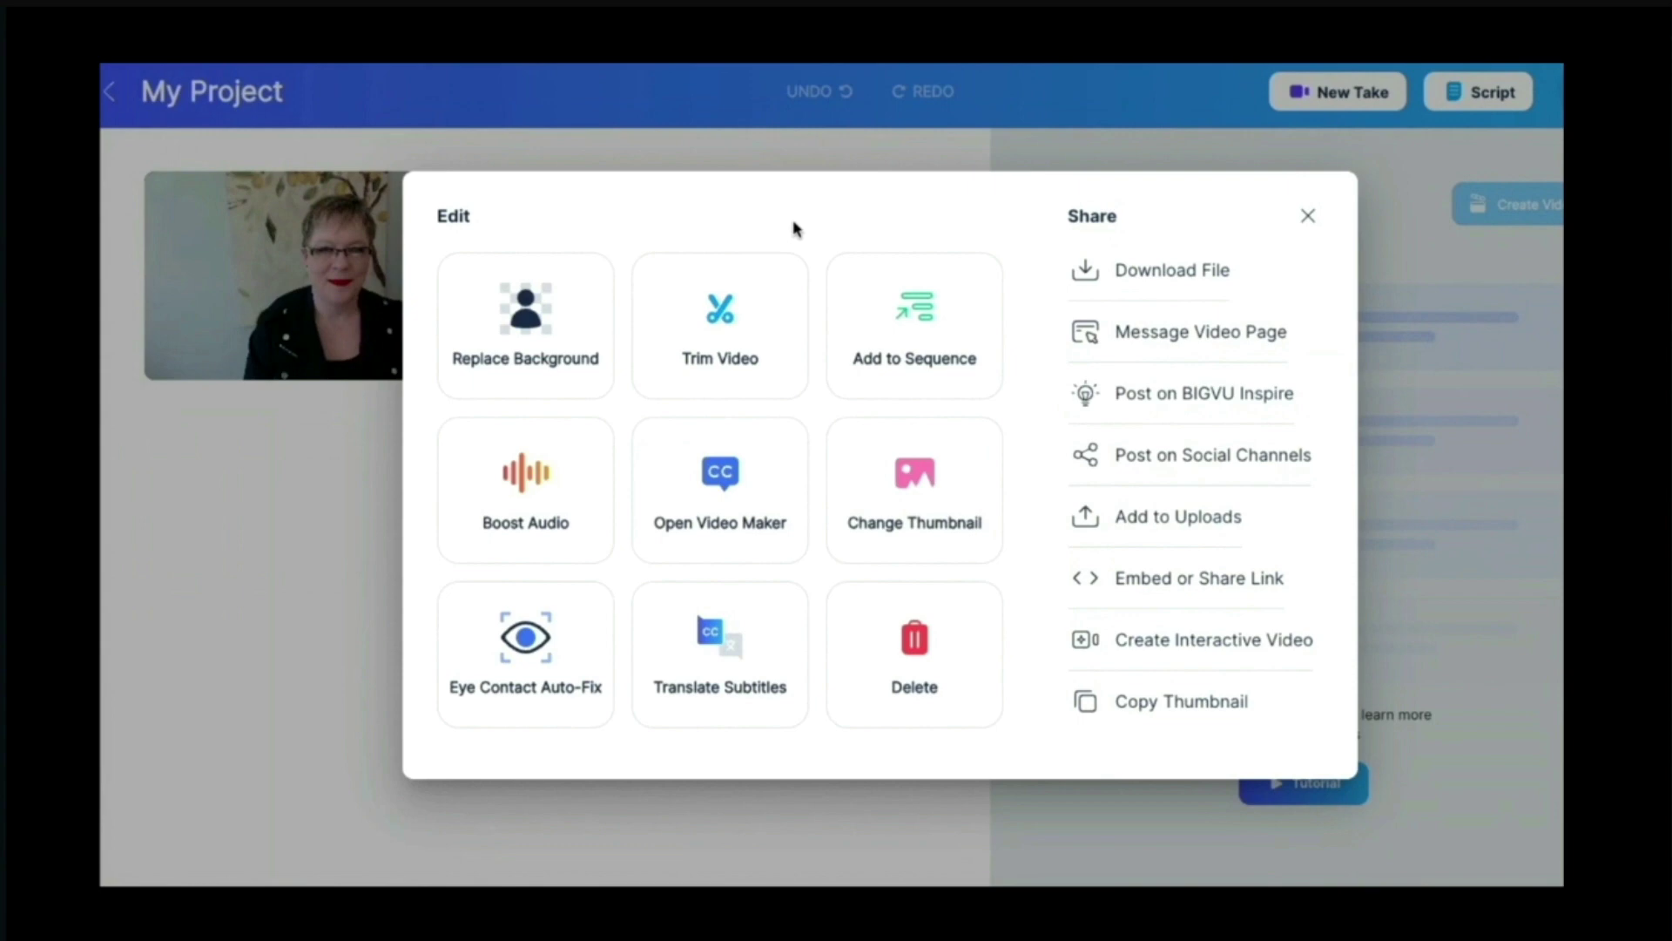
- Run Eye Contact Auto-Fix on Take 2 and continue past the processing notice
click(534, 653)
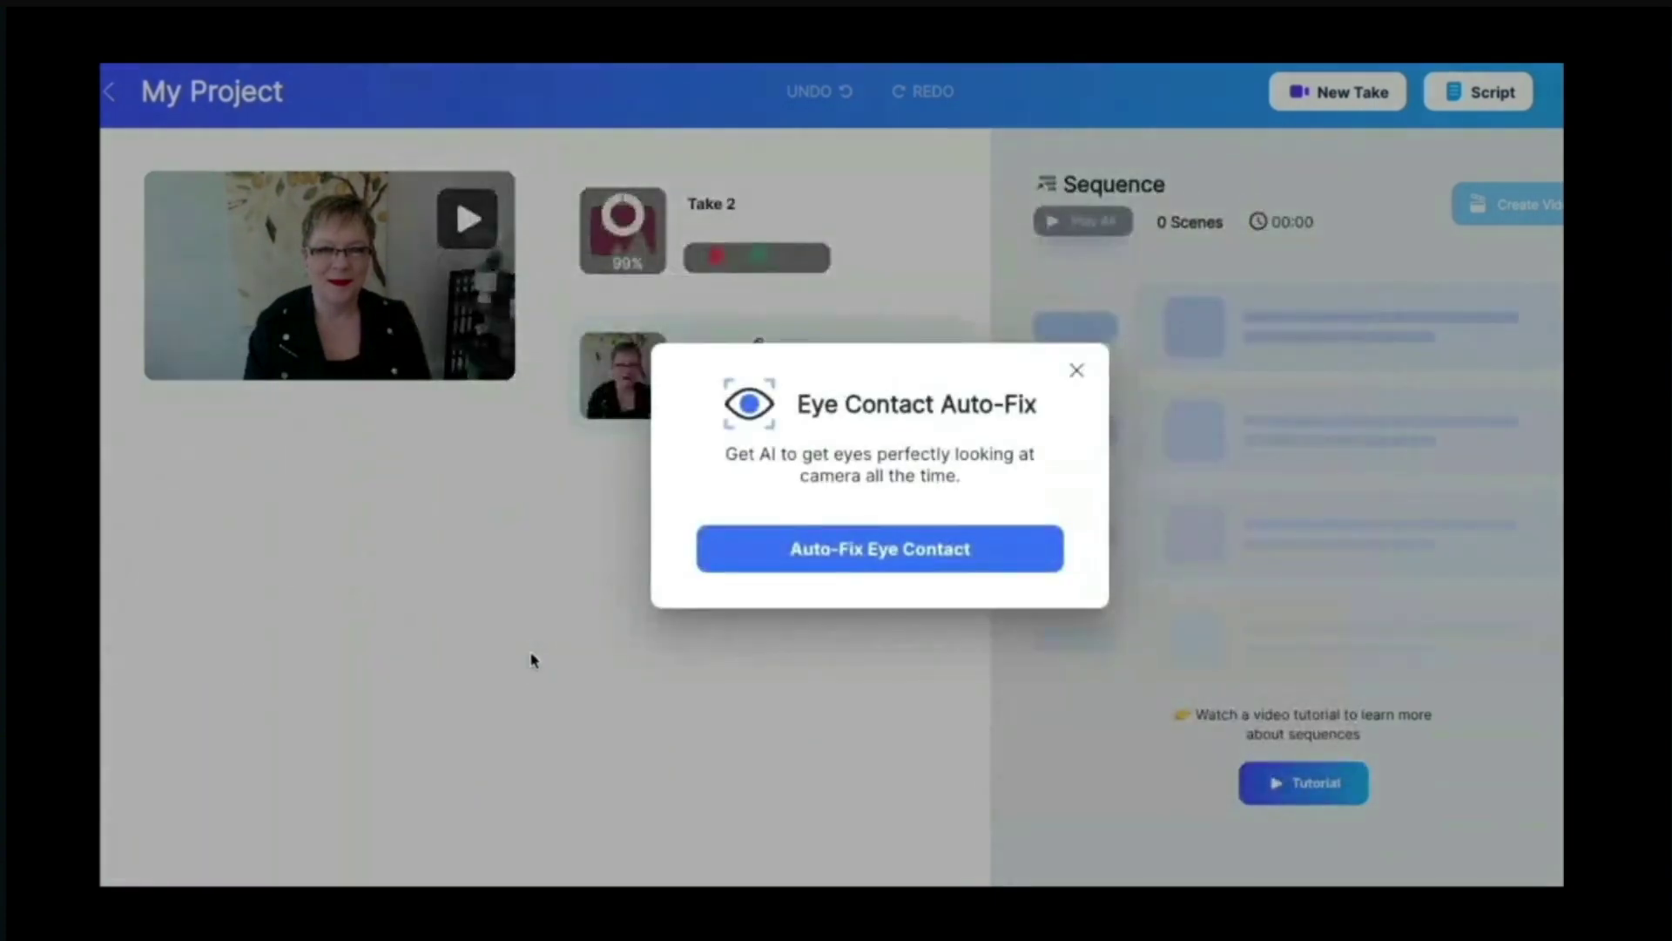
click(858, 559)
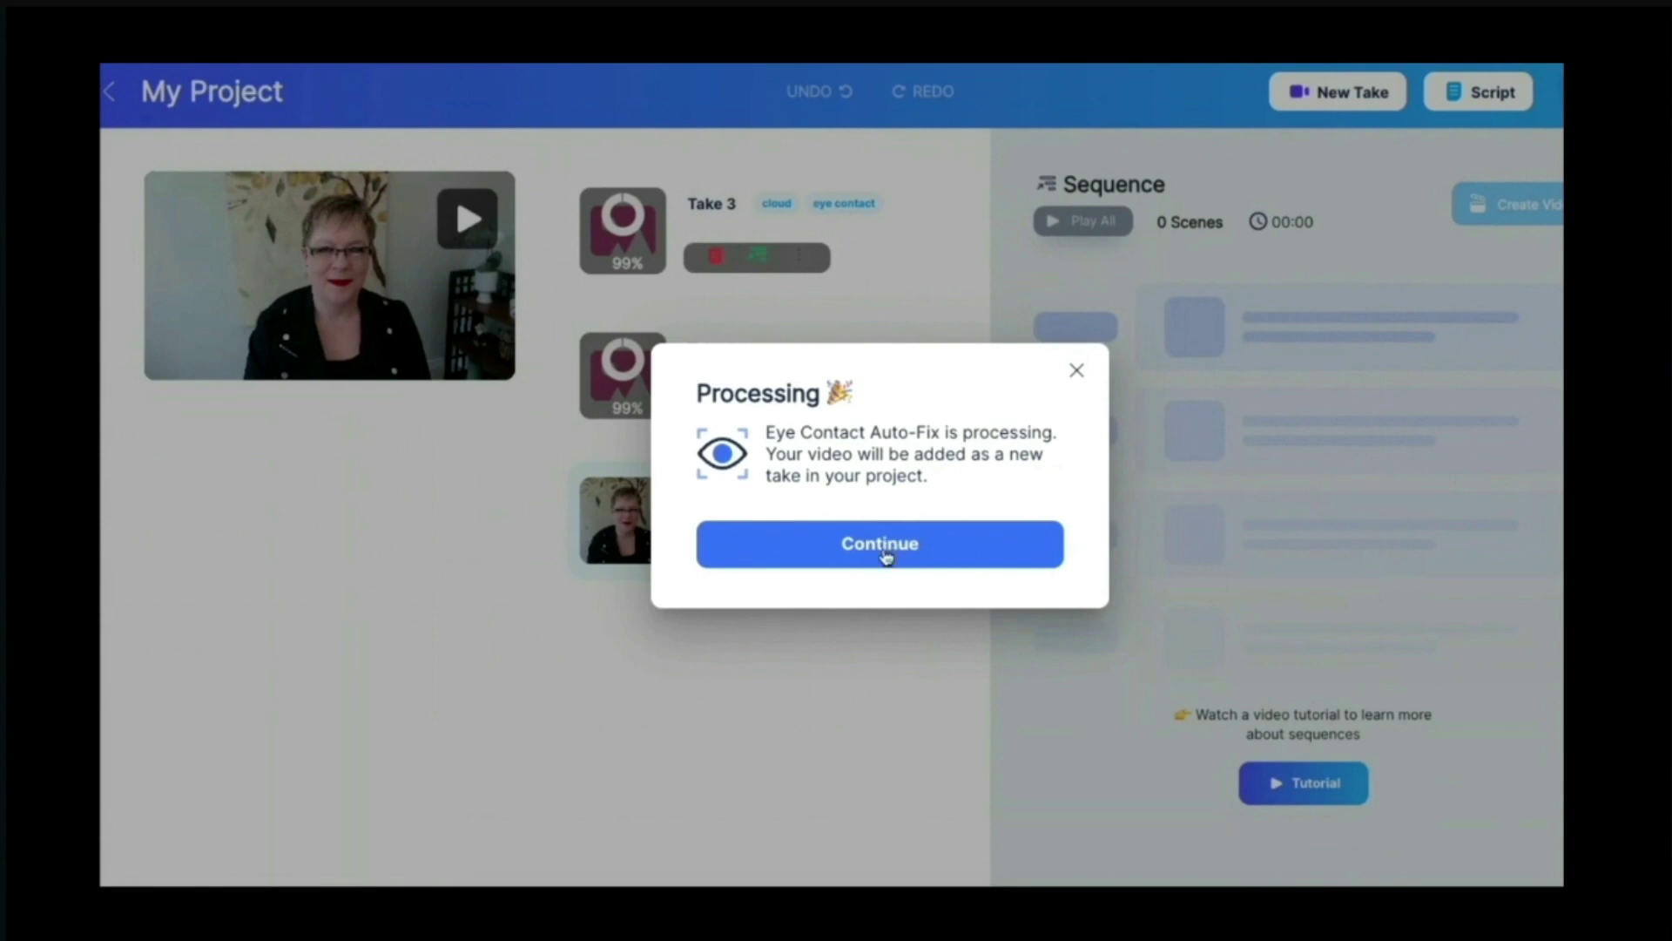
click(884, 549)
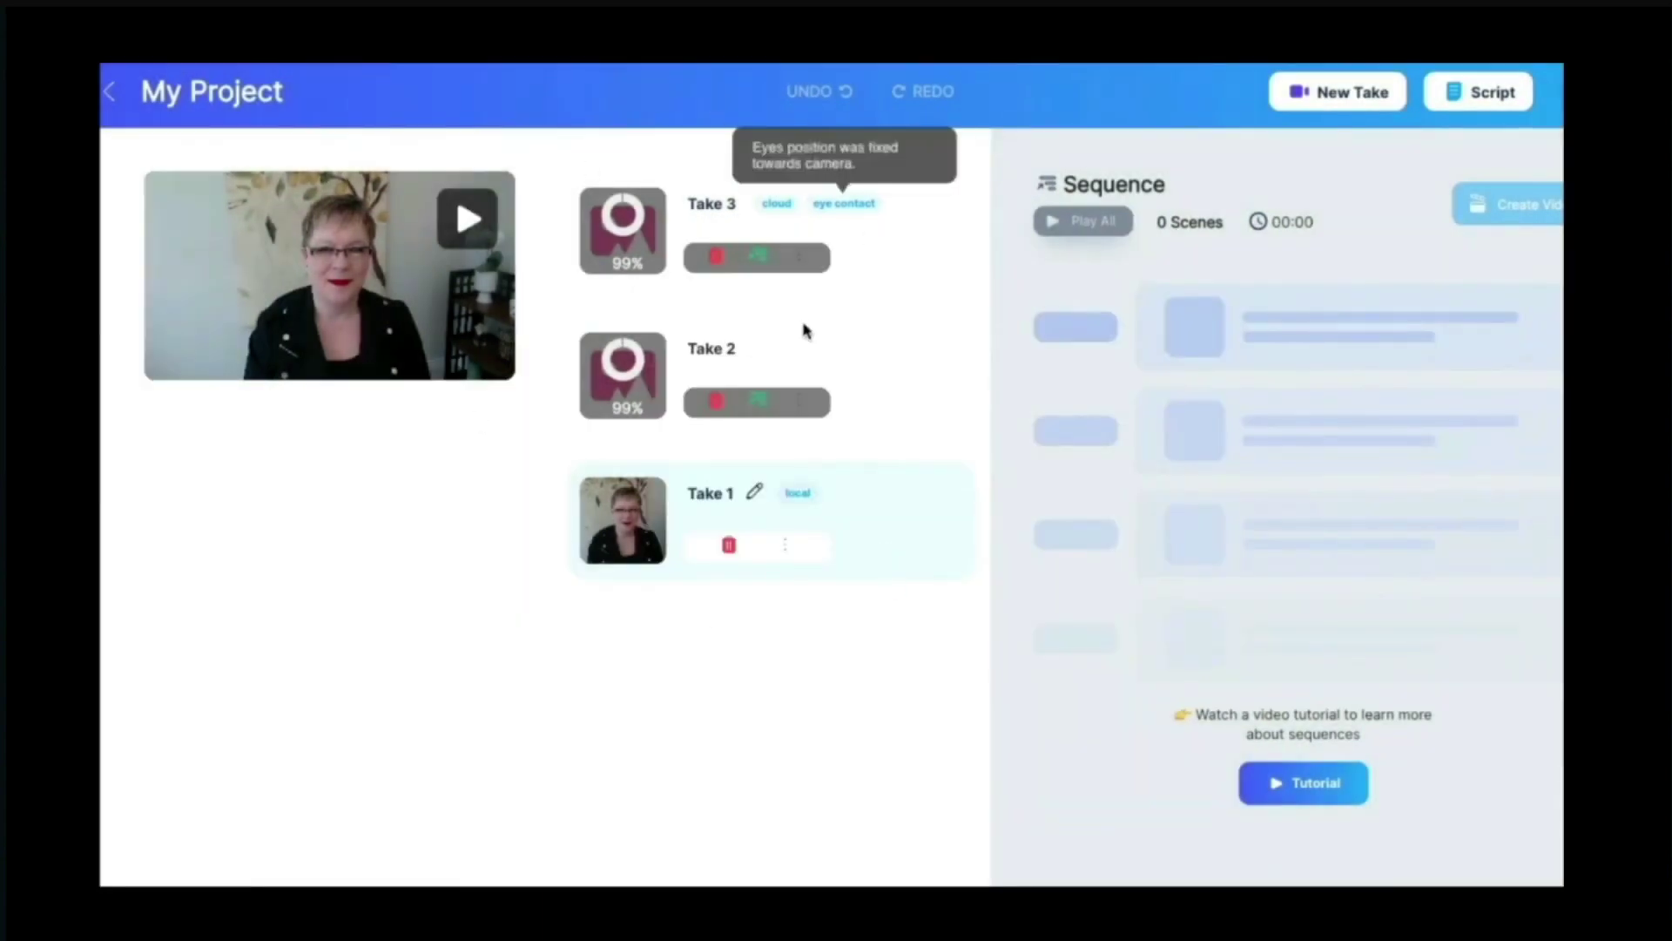
- Play and pause Take 3, then Take 2, to compare them, and reselect Take 3
mouse_move(837, 213)
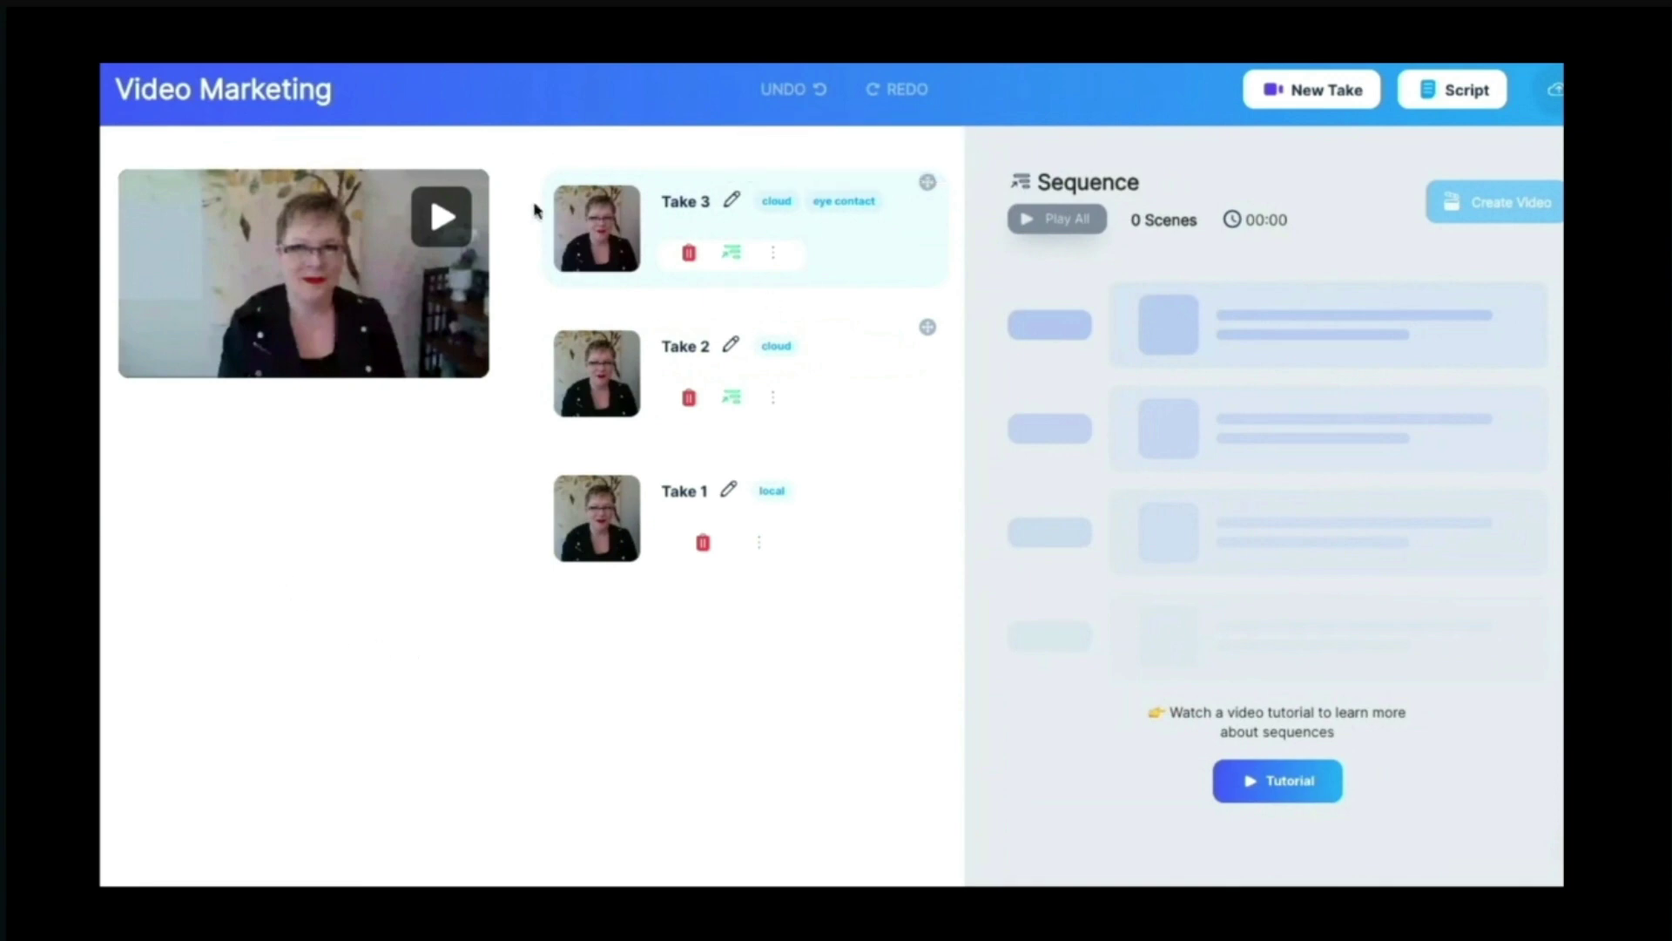
click(442, 217)
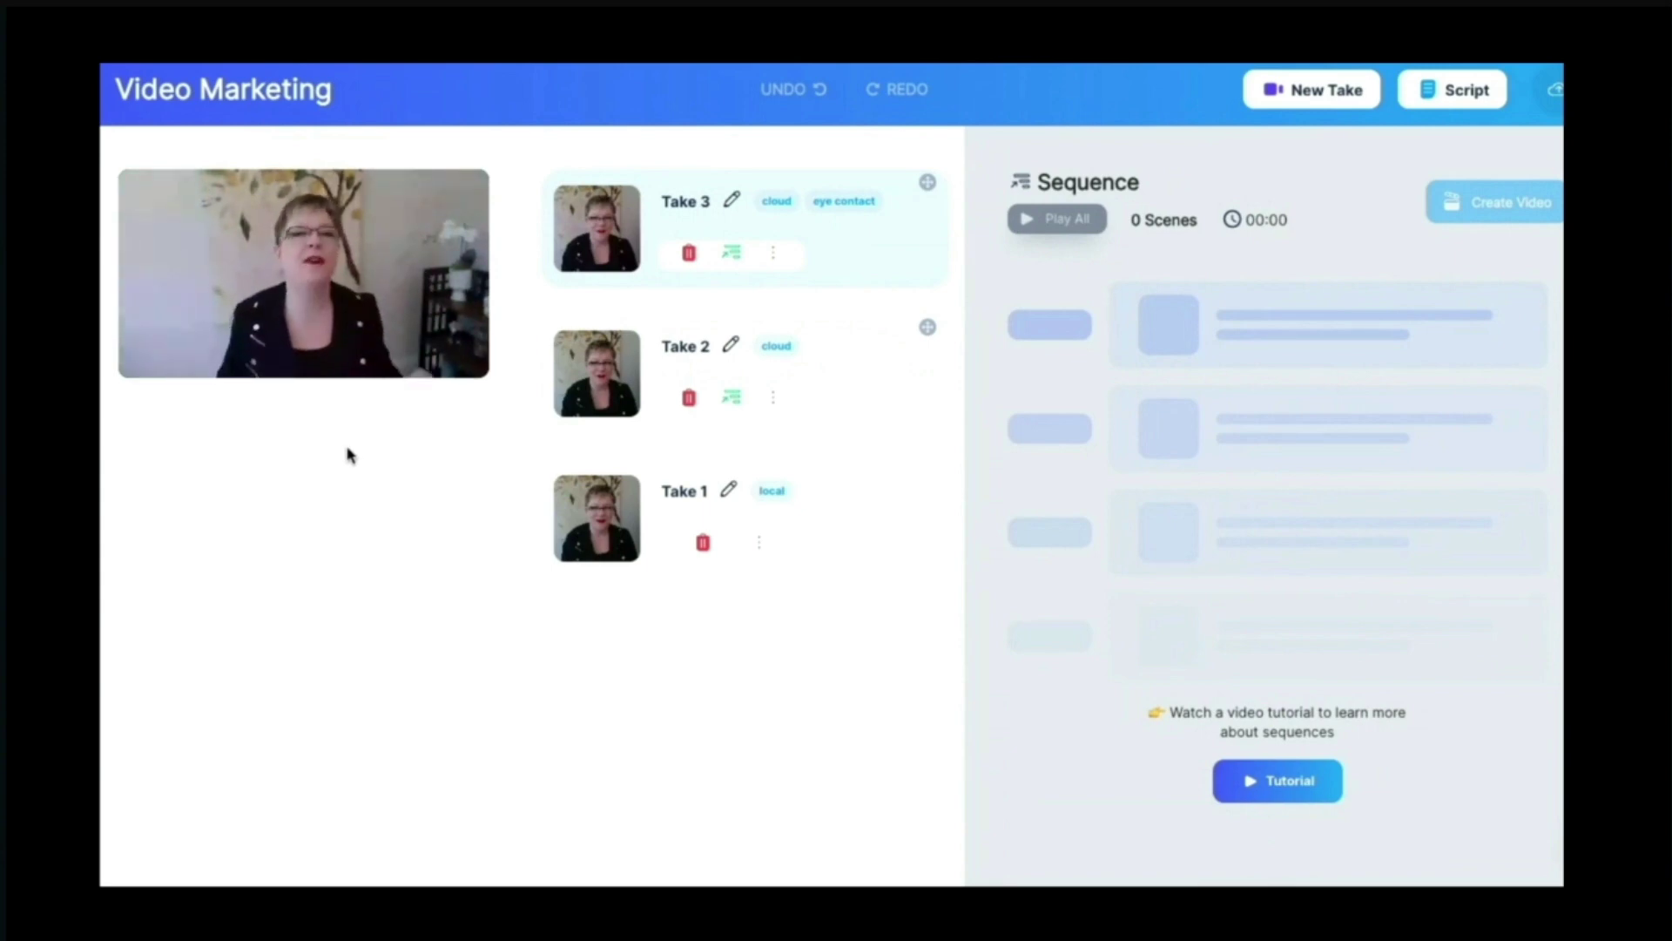
key(space)
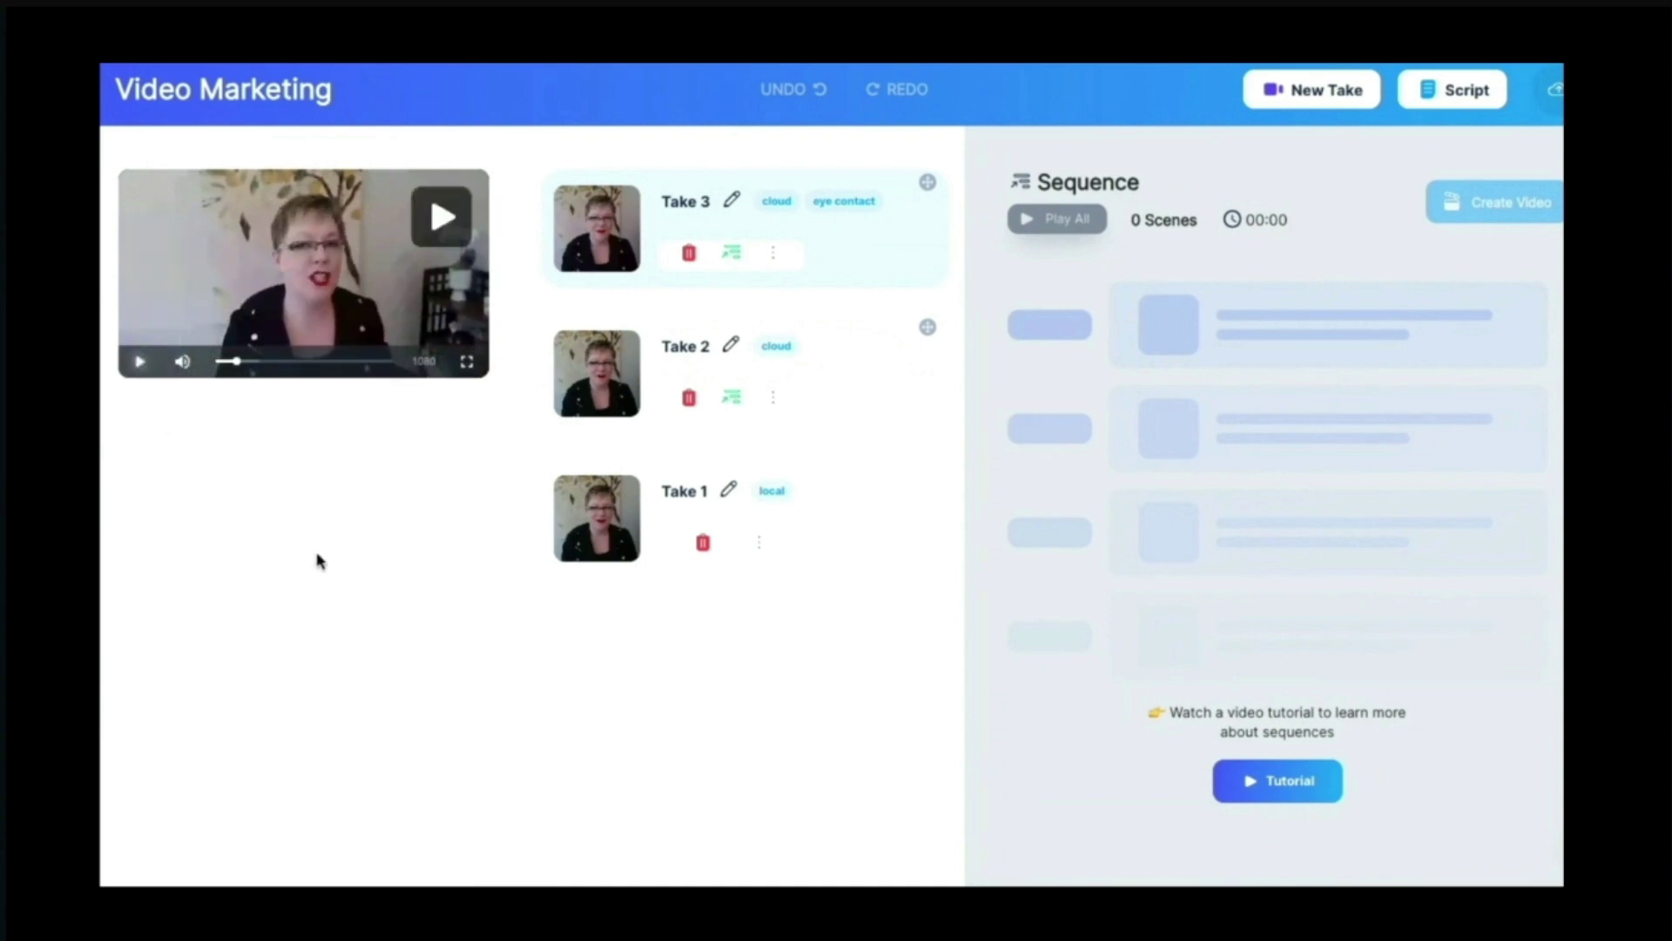
click(851, 395)
click(441, 217)
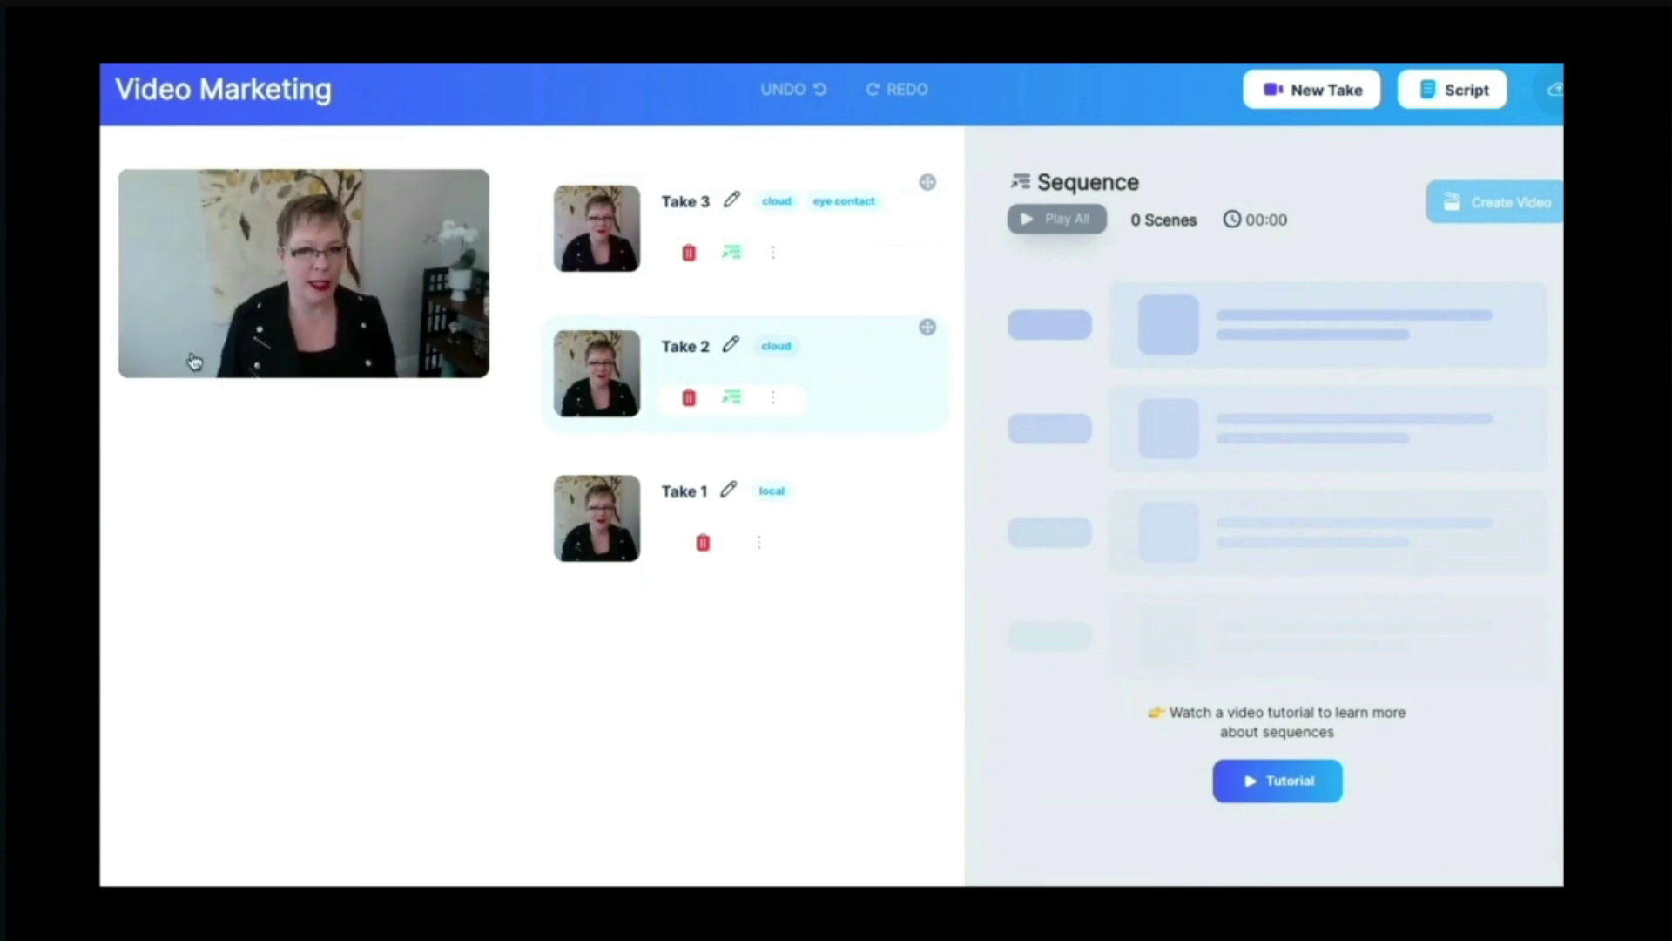
key(space)
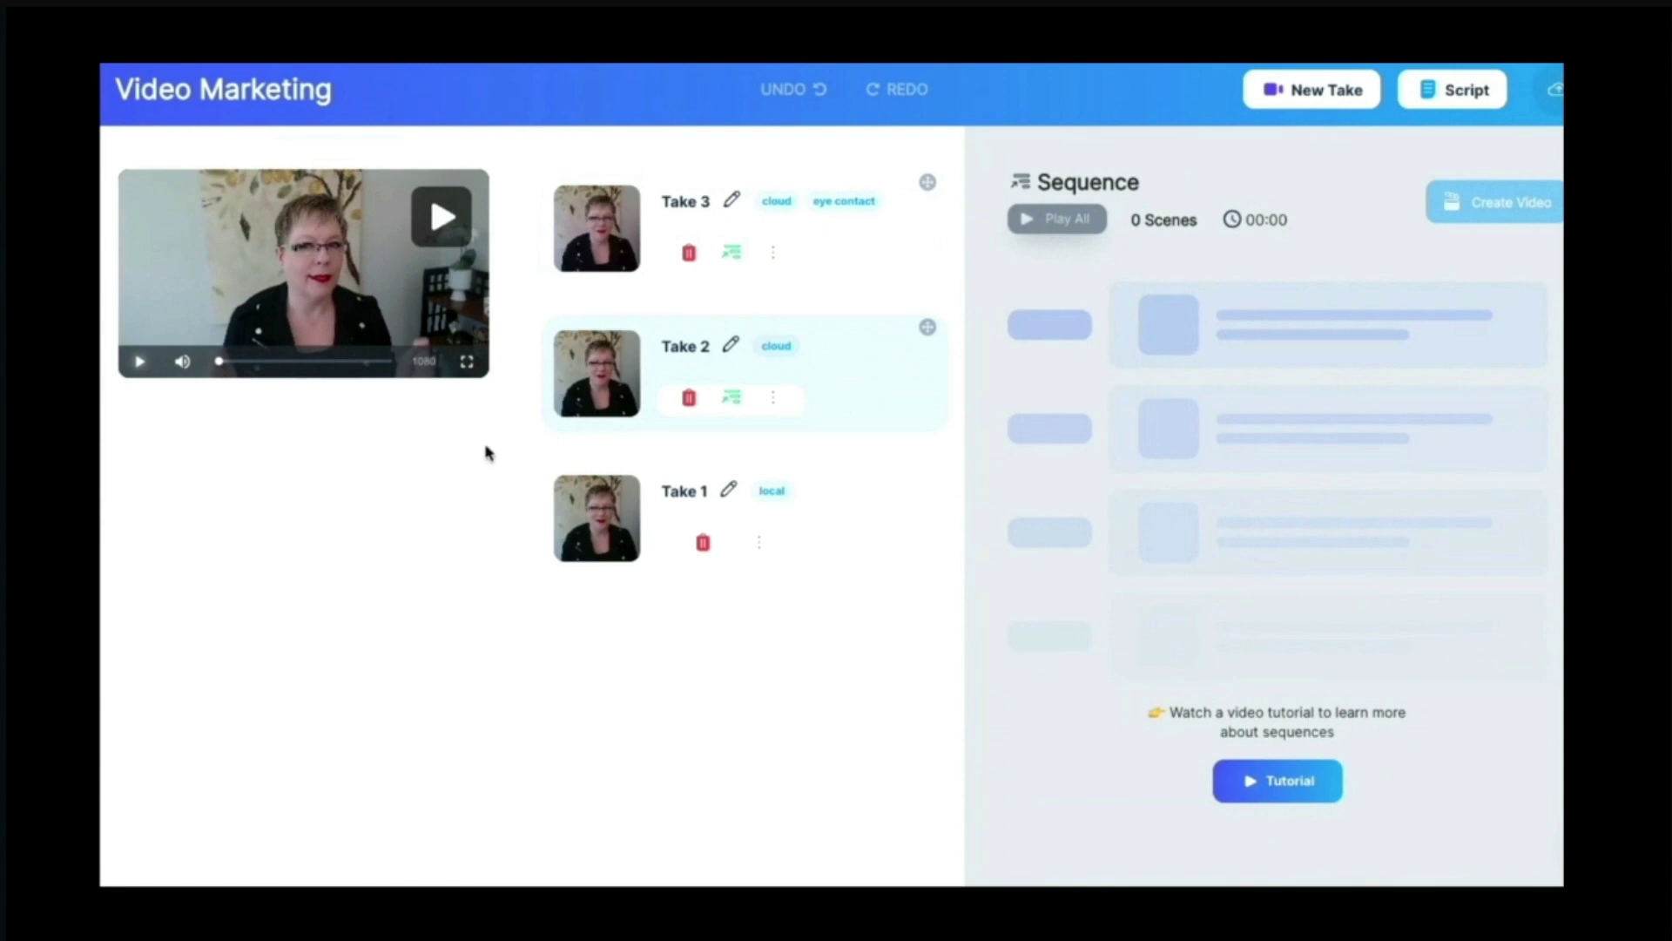
click(825, 259)
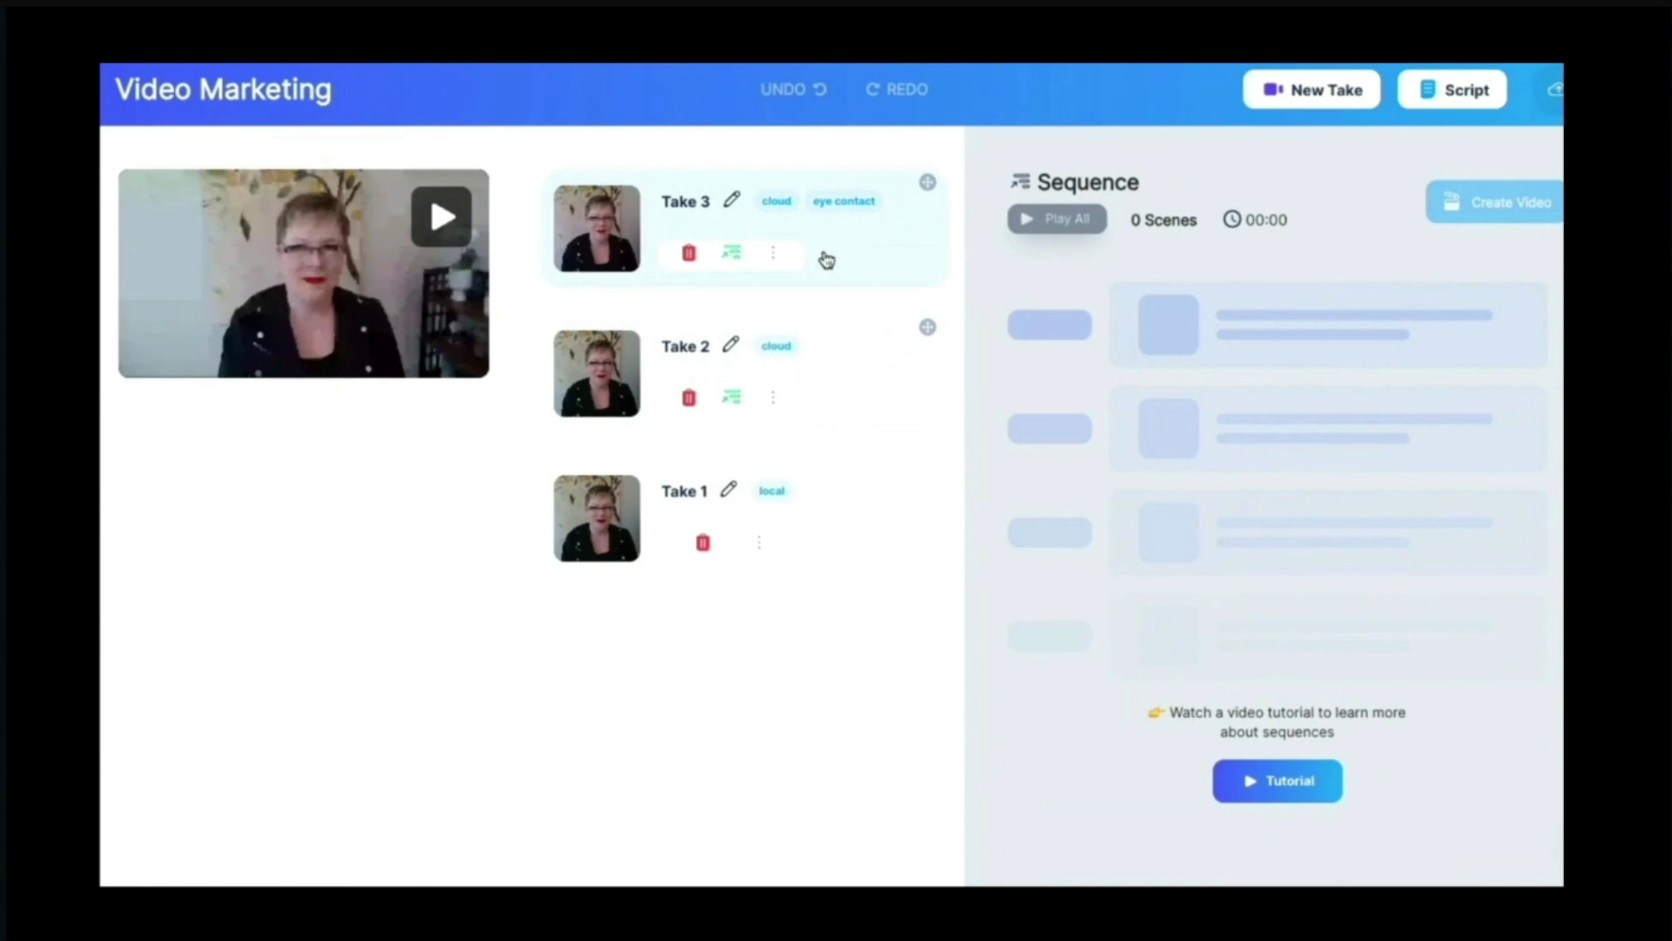